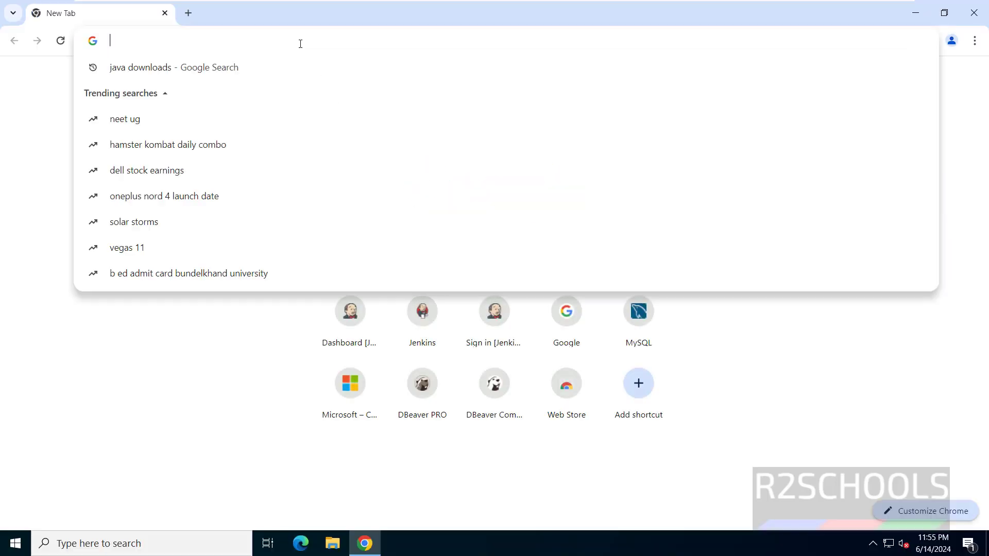
Load microsoft.com in Chrome, briefly opening and closing the downloads tab
type("microso")
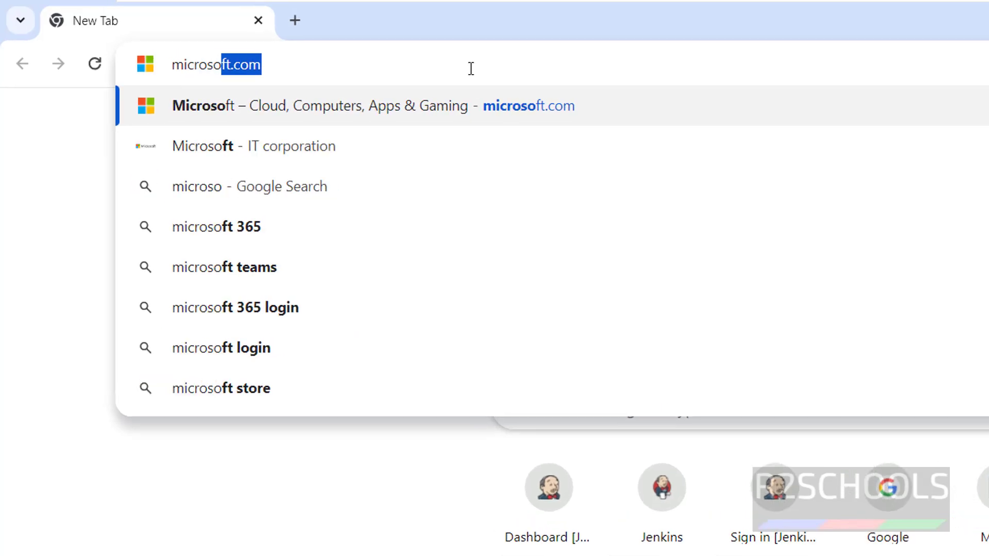
type("ft.com")
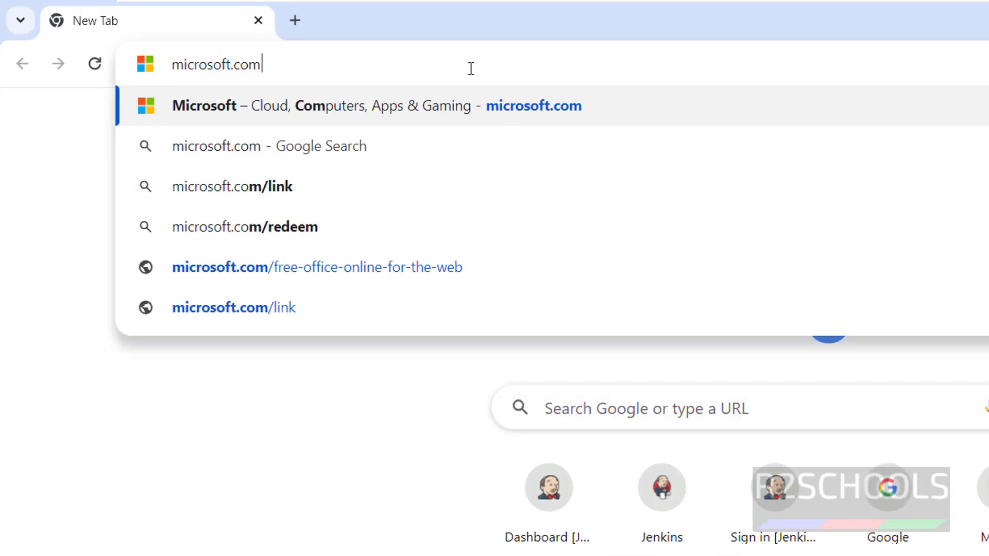
key("Return")
key("ctrl+j")
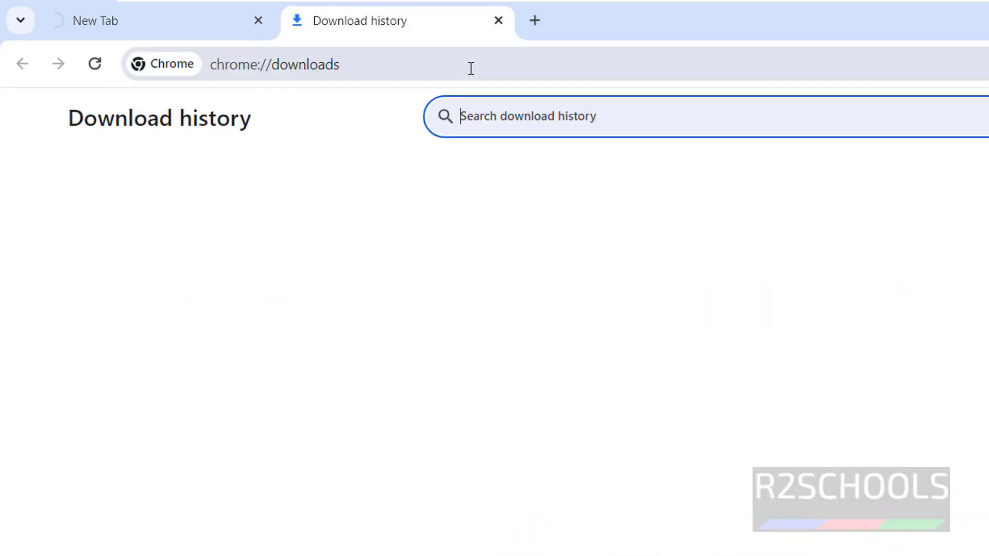
key("ctrl+w")
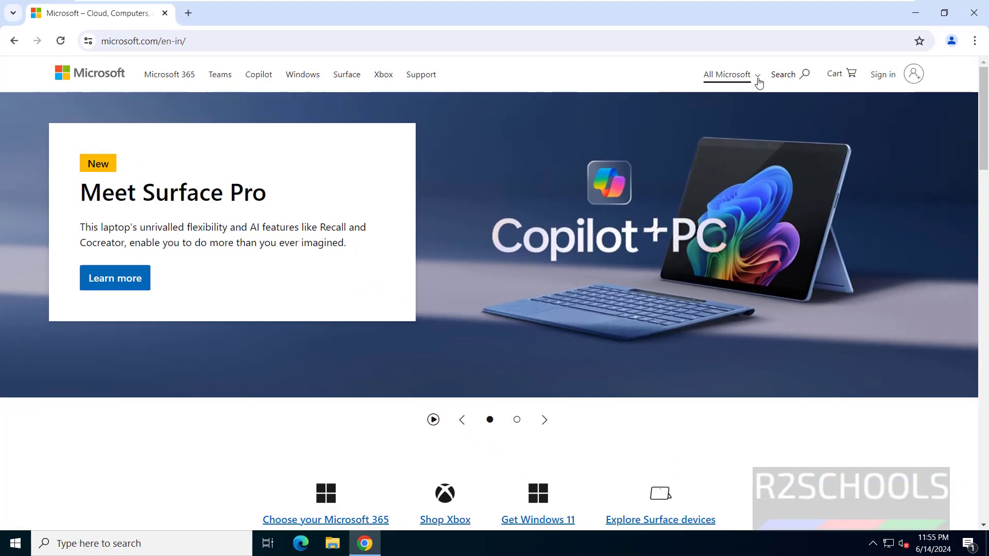
Go from All Microsoft to Free downloads & security and scroll to the Office downloads list
left_click(757, 81)
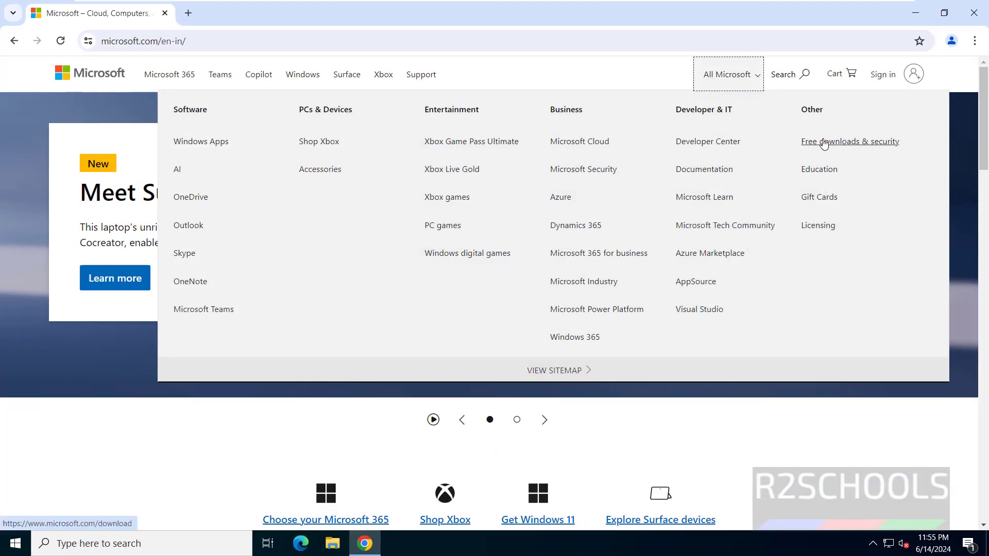
left_click(824, 142)
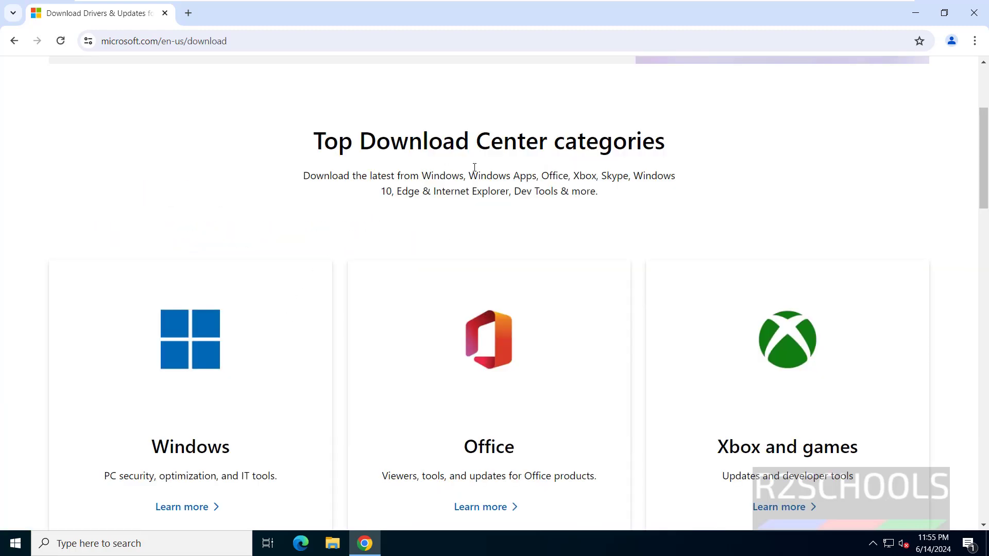
scroll(616, 178, "down", 1)
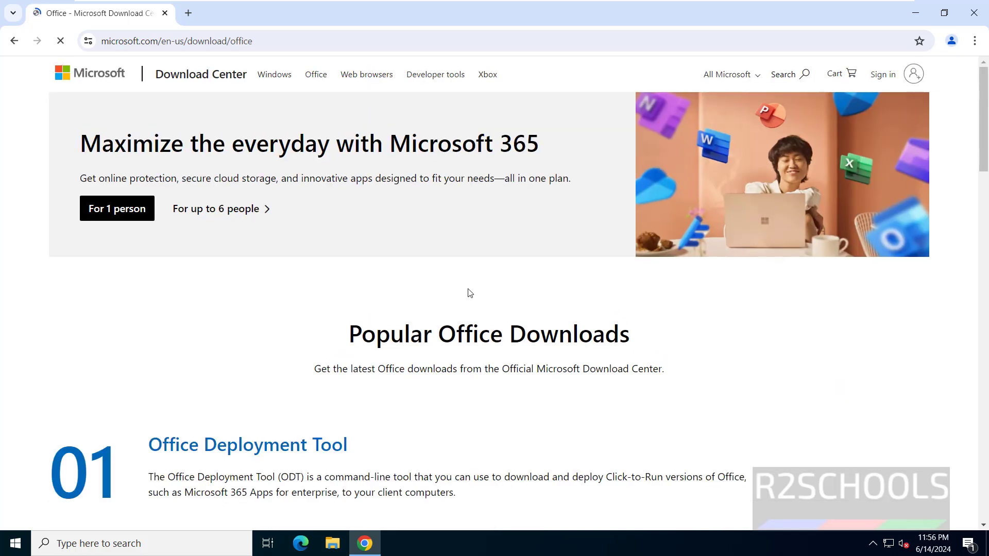
scroll(469, 288, "down", 3)
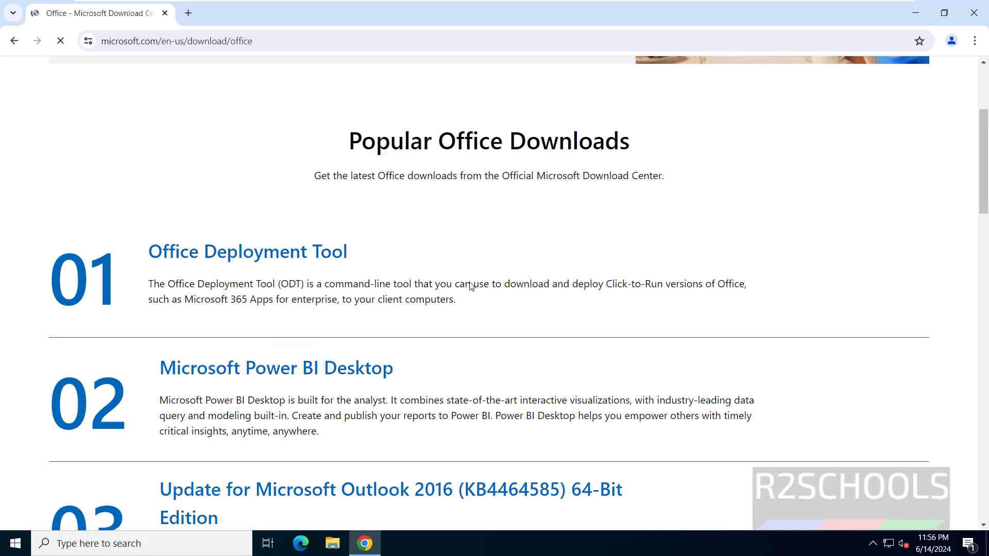
Open the Power BI Desktop download page in English and check version 2.130.754.0 and installer sizes
left_click(230, 374)
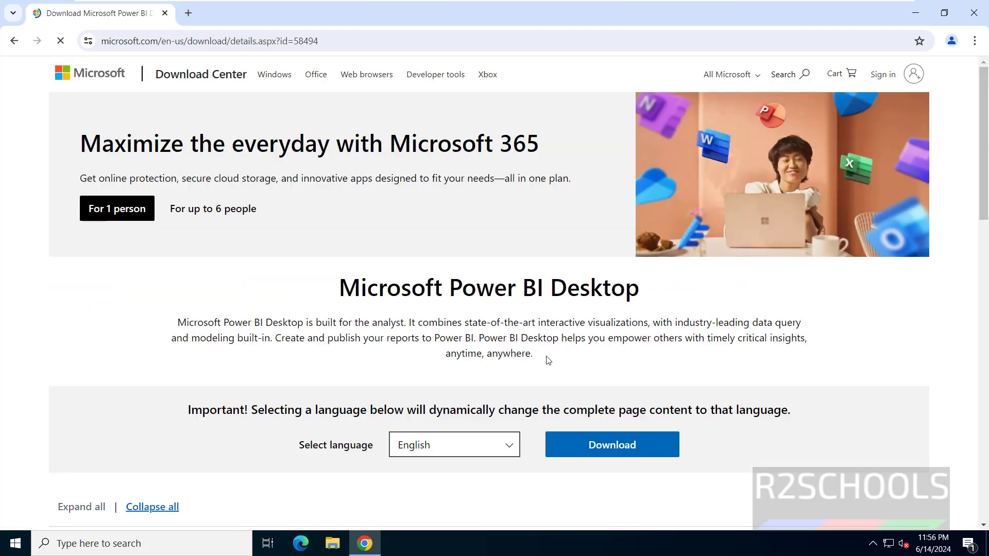
scroll(480, 342, "down", 4)
left_click(442, 250)
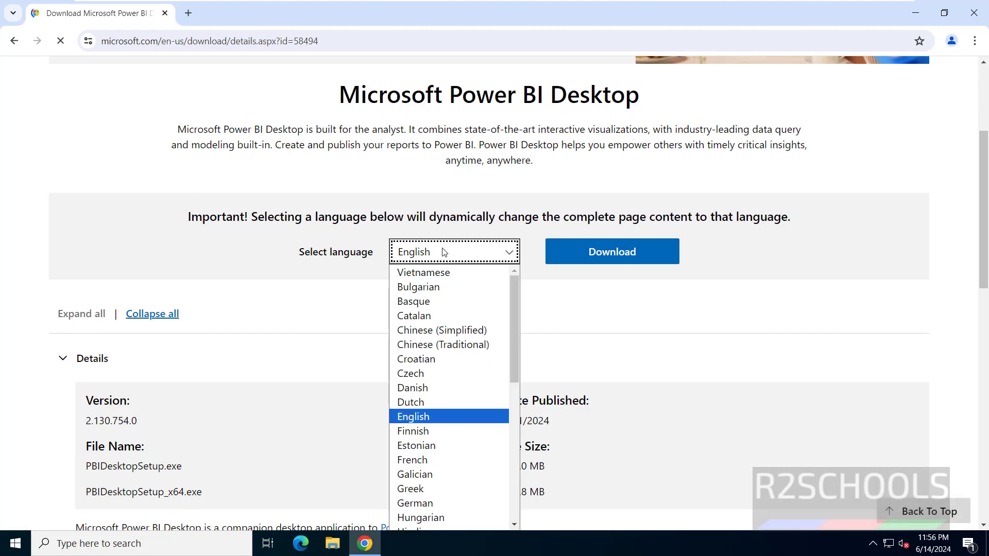
left_click(458, 257)
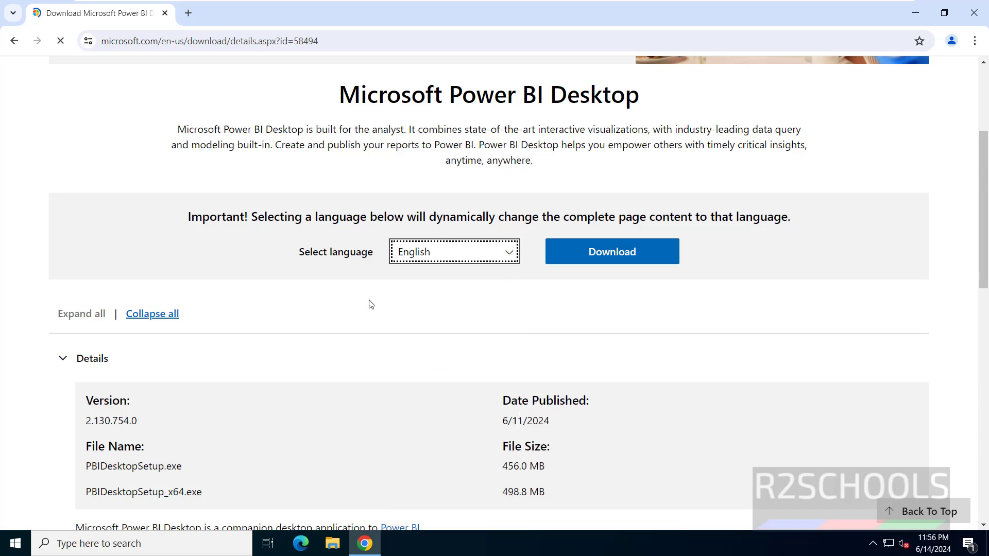
left_click_drag(87, 421, 139, 421)
scroll(510, 306, "down", 3)
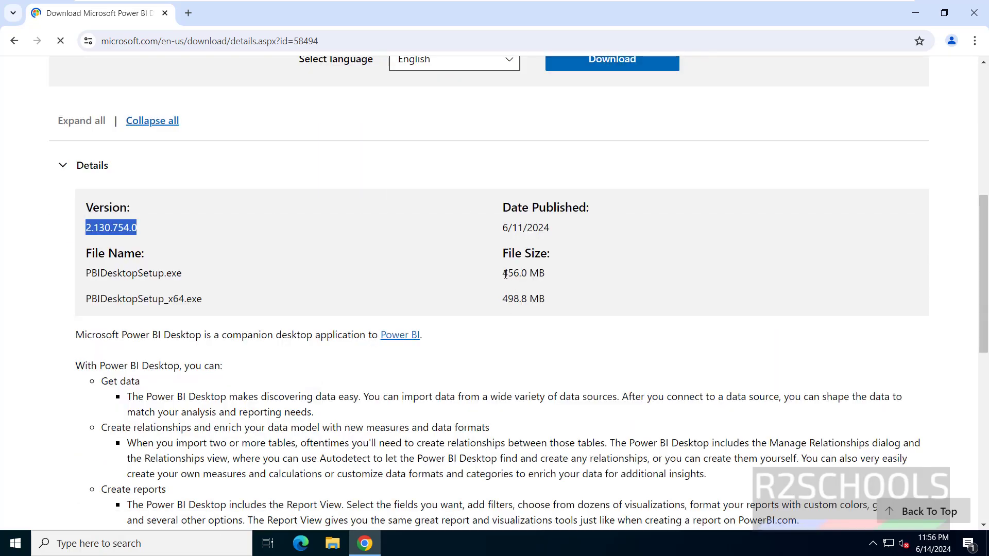
left_click_drag(505, 274, 583, 285)
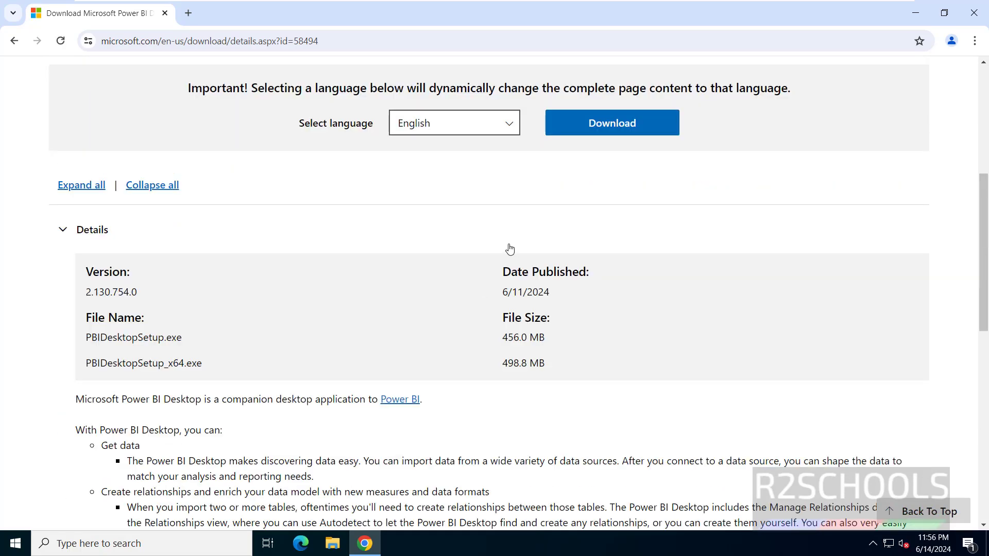
Download the 64-bit installer PBIDesktopSetup_x64.exe (498.8 MB)
left_click(610, 132)
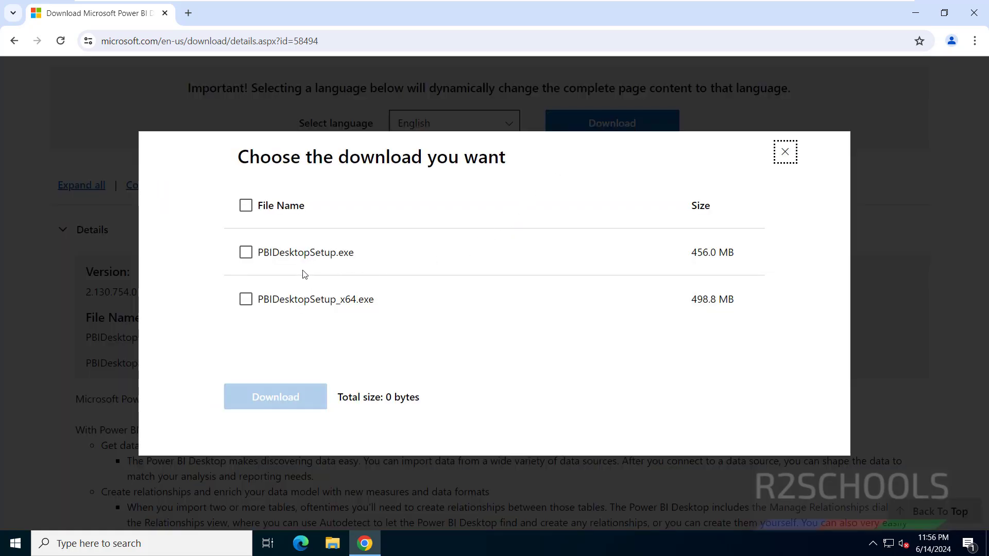
left_click(271, 304)
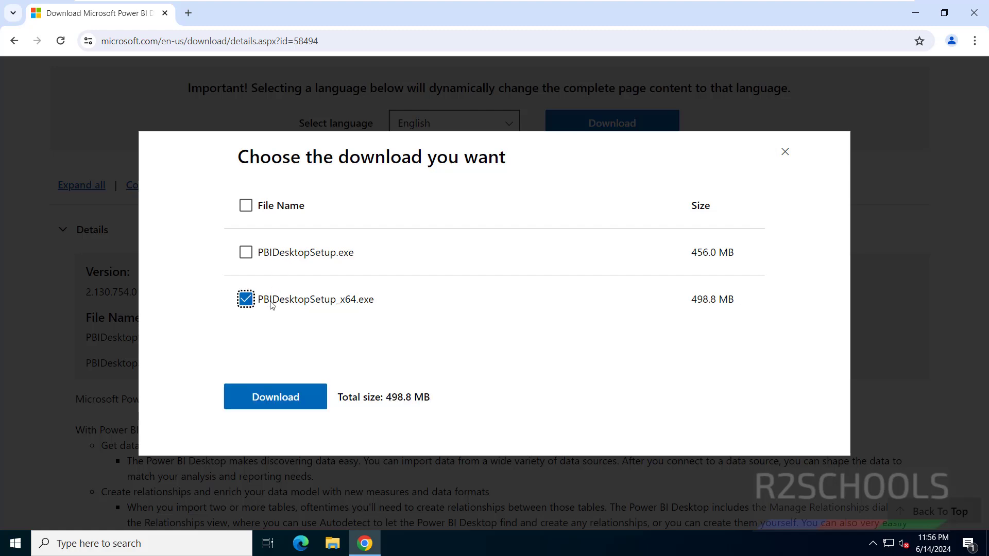
left_click(275, 397)
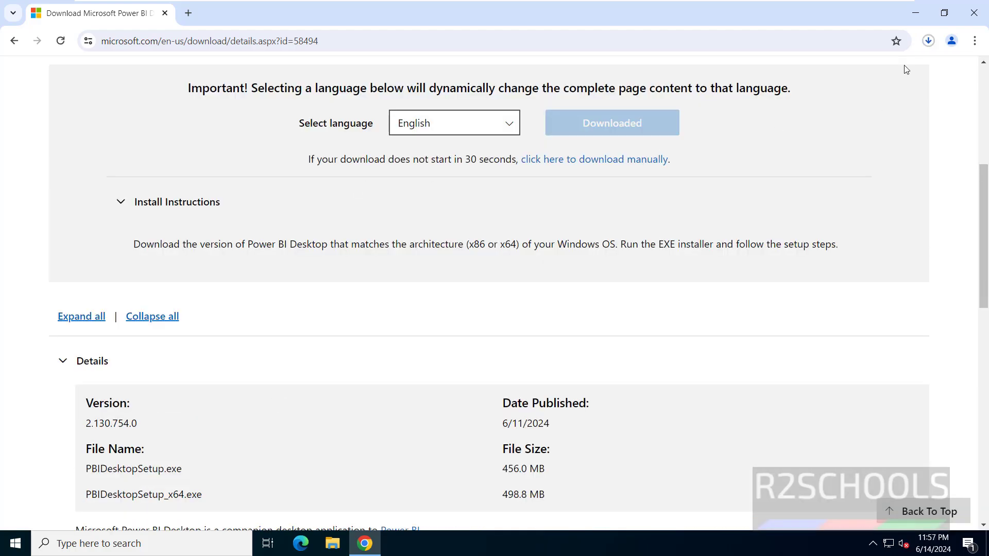
Show Chrome's full download history listing PBIDesktopSetup_x64.exe
left_click(928, 40)
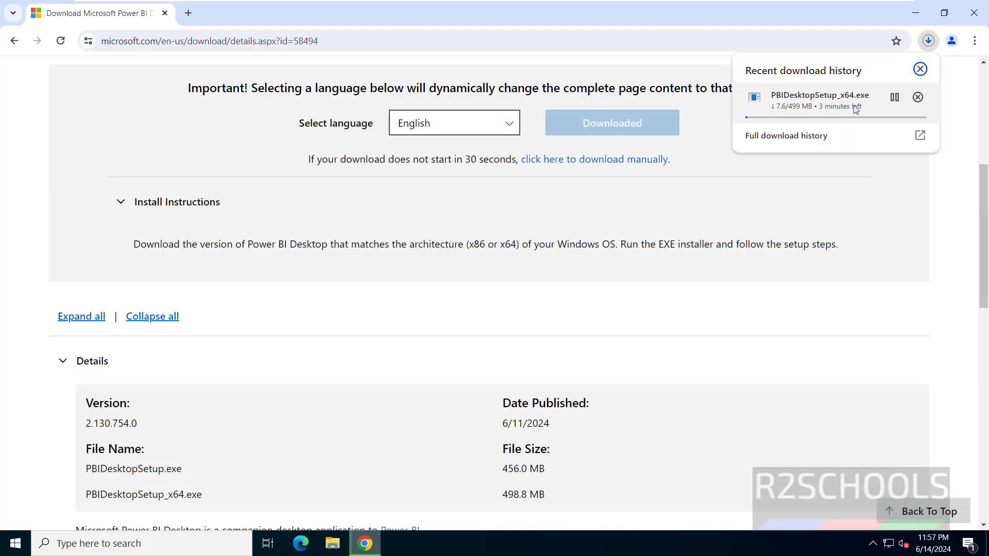
left_click(798, 137)
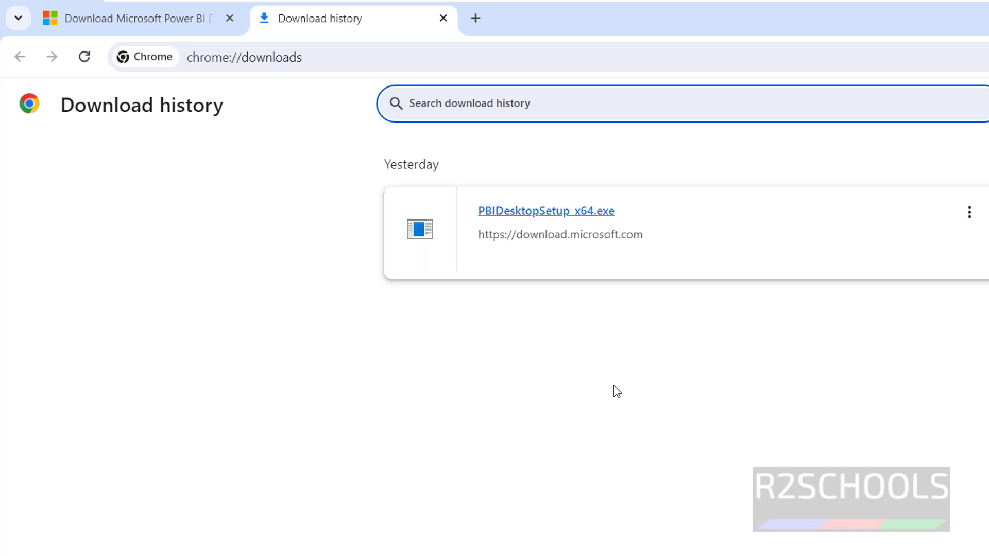
Run PBIDesktopSetup_x64.exe, accept the license terms and reach the Destination Folder page
left_click(575, 212)
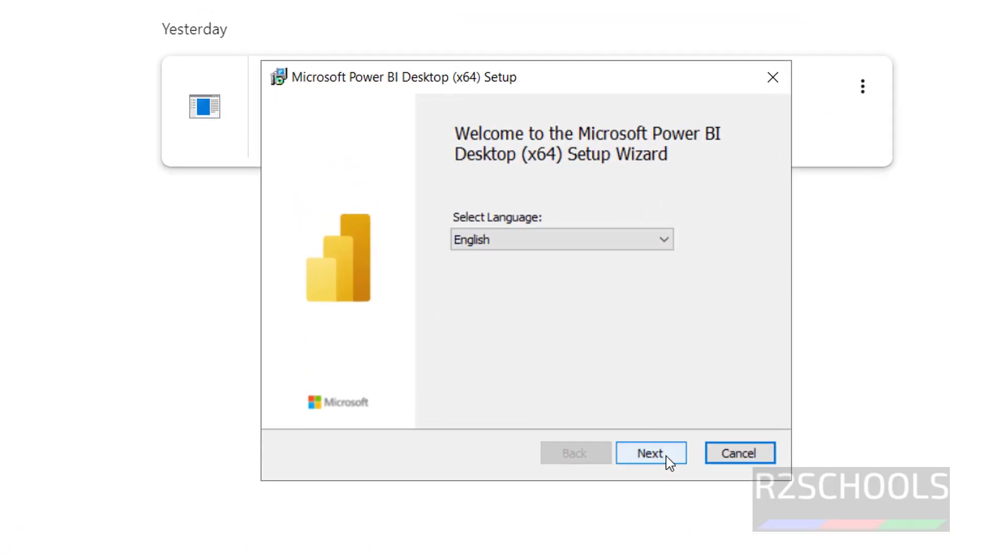
left_click(650, 453)
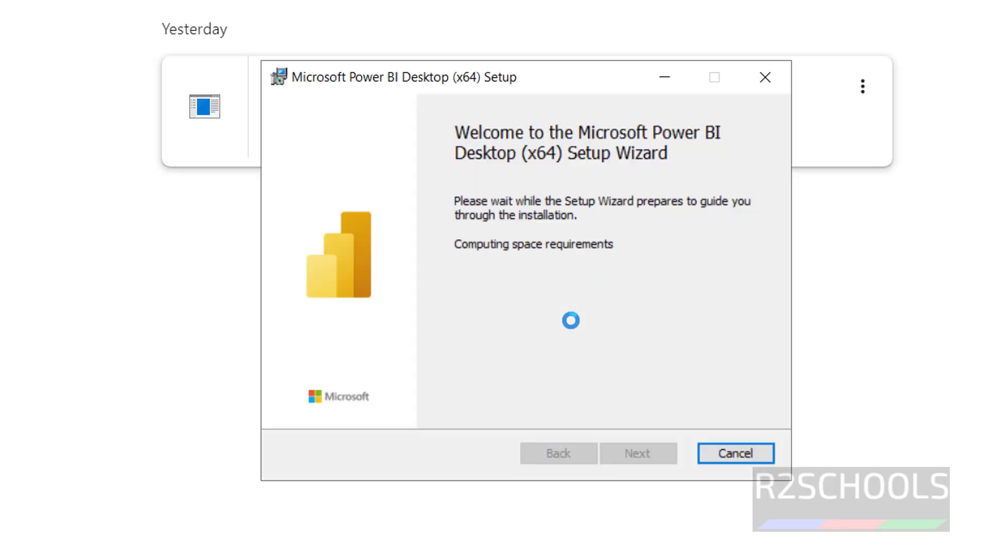
left_click(637, 451)
left_click(330, 406)
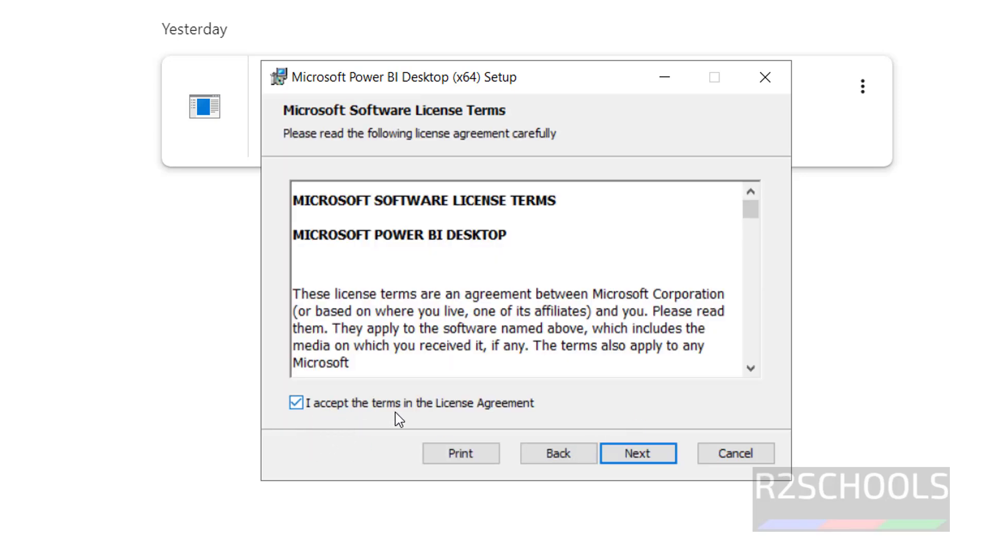
left_click(644, 458)
left_click_drag(539, 251, 262, 246)
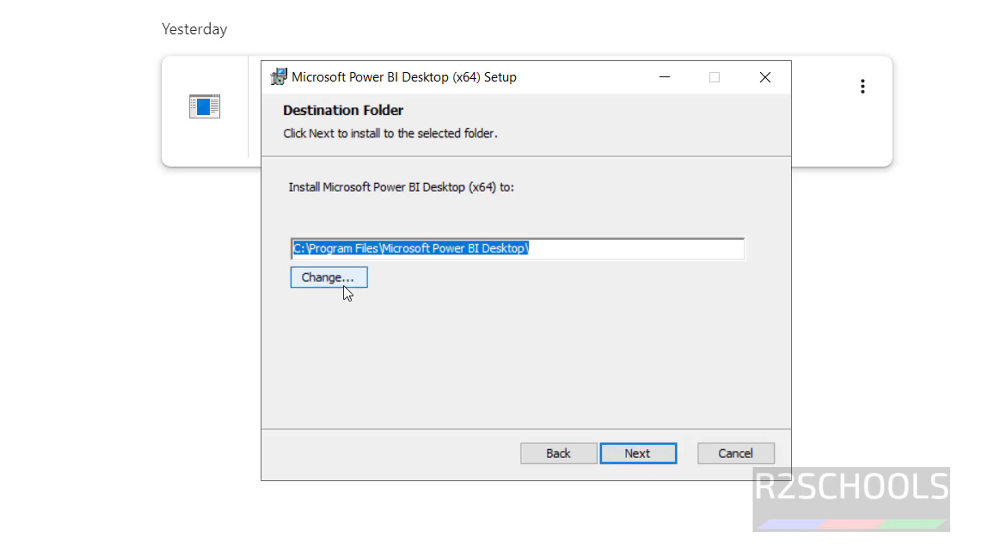
Keep the default folder C:\Program Files\Microsoft Power BI Desktop\ and install Power BI Desktop
left_click(638, 463)
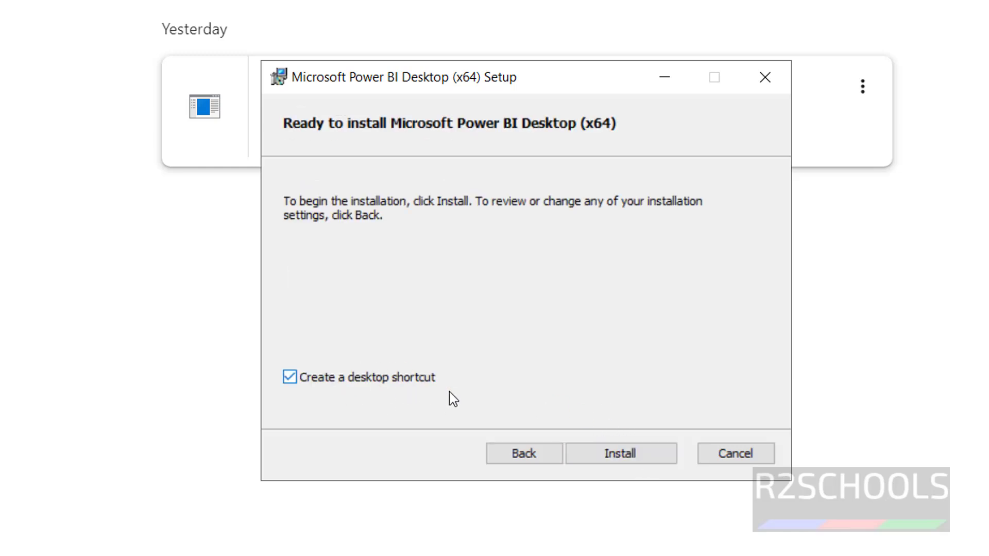
left_click(587, 458)
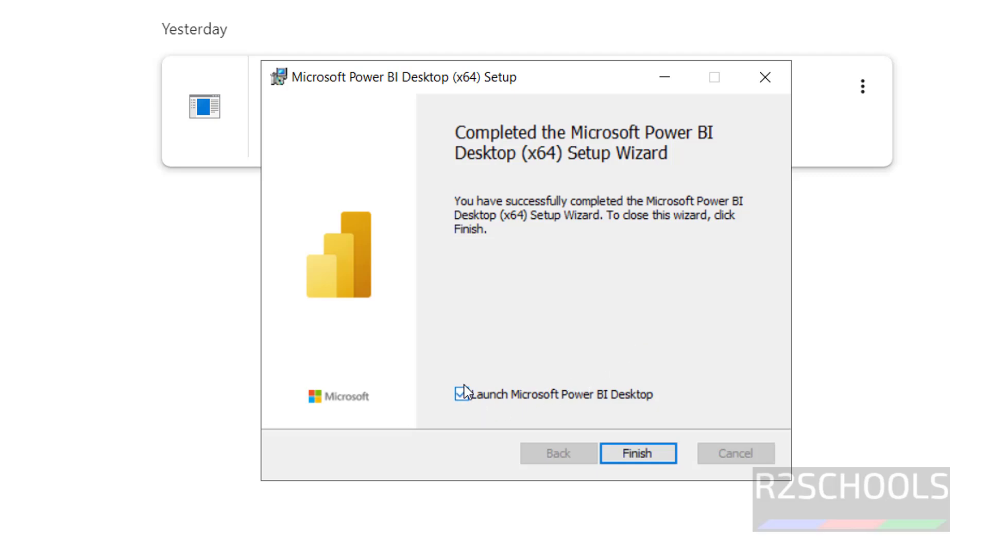
Close the finished setup wizard and launch Power BI Desktop from its desktop shortcut
left_click(627, 455)
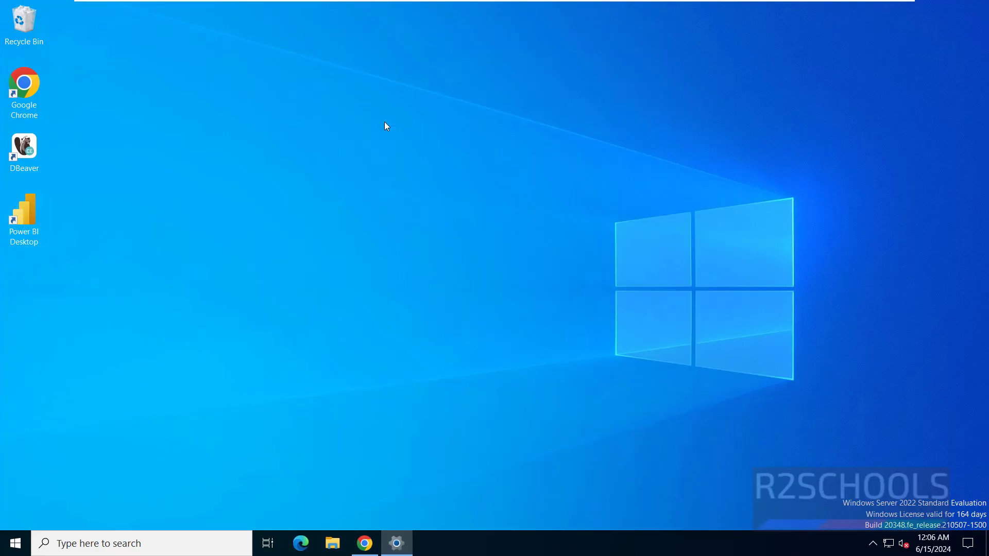
double_click(30, 210)
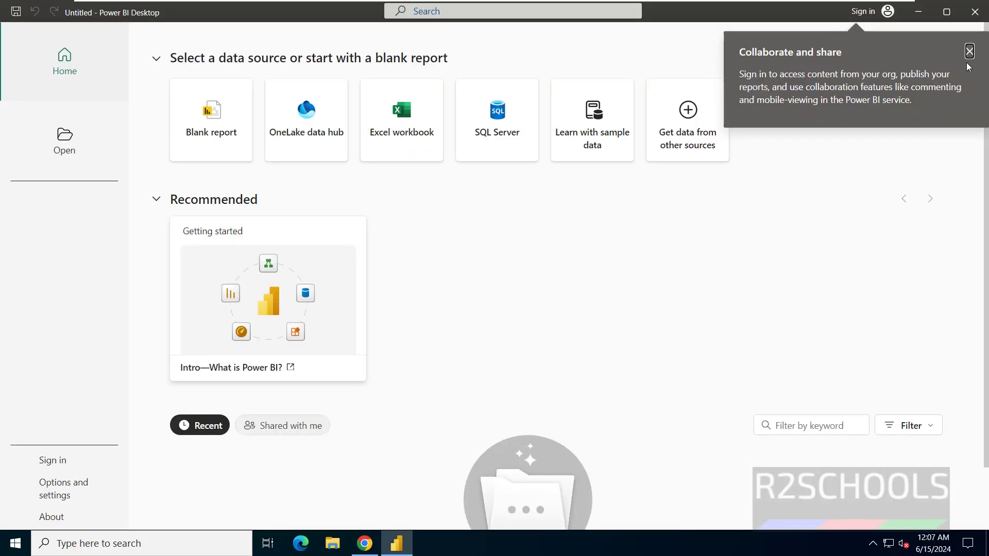
Dismiss the Collaborate and share tip and start a blank report
left_click(969, 52)
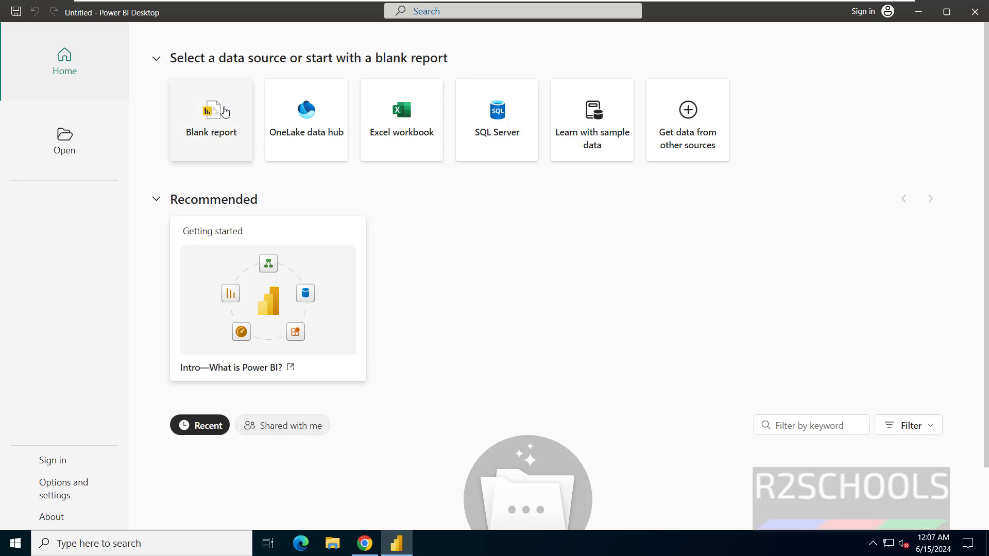
left_click(224, 112)
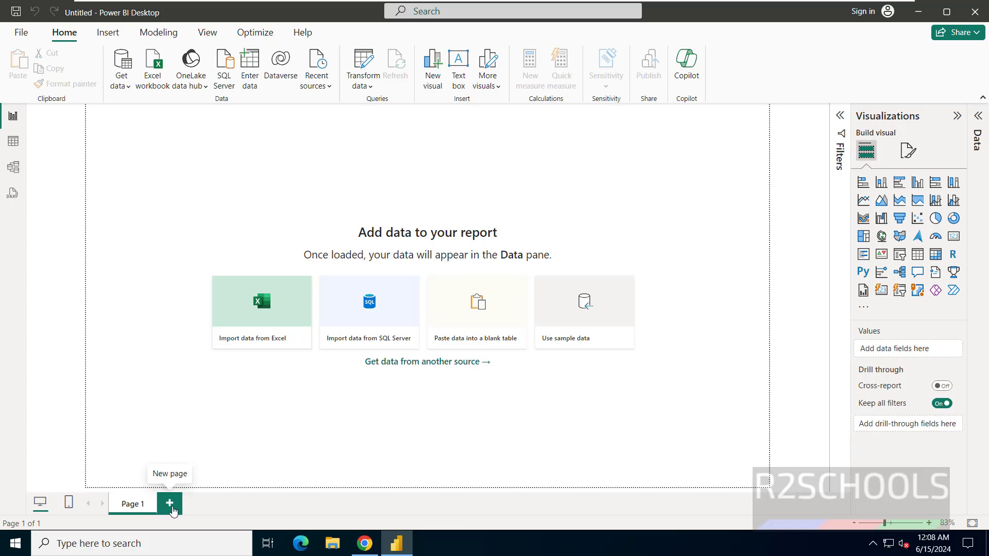
Glance at the Get data sources list, then place an empty pie chart on Page 1
left_click(132, 85)
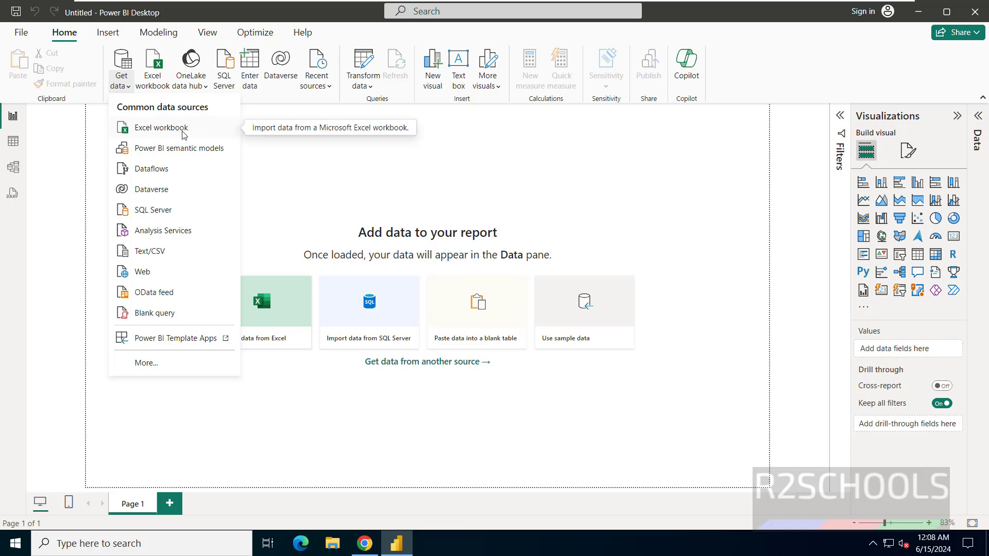
key("Escape")
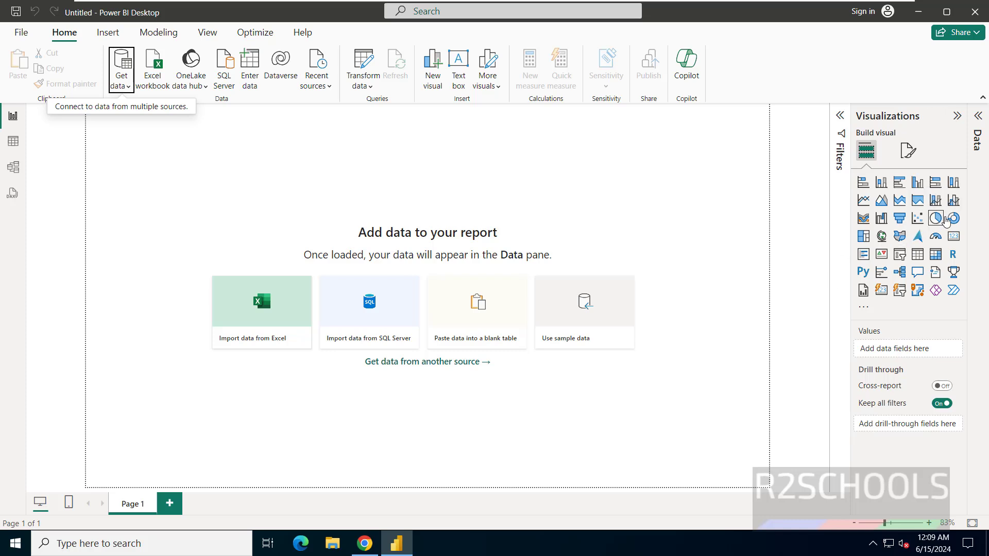
left_click(456, 220)
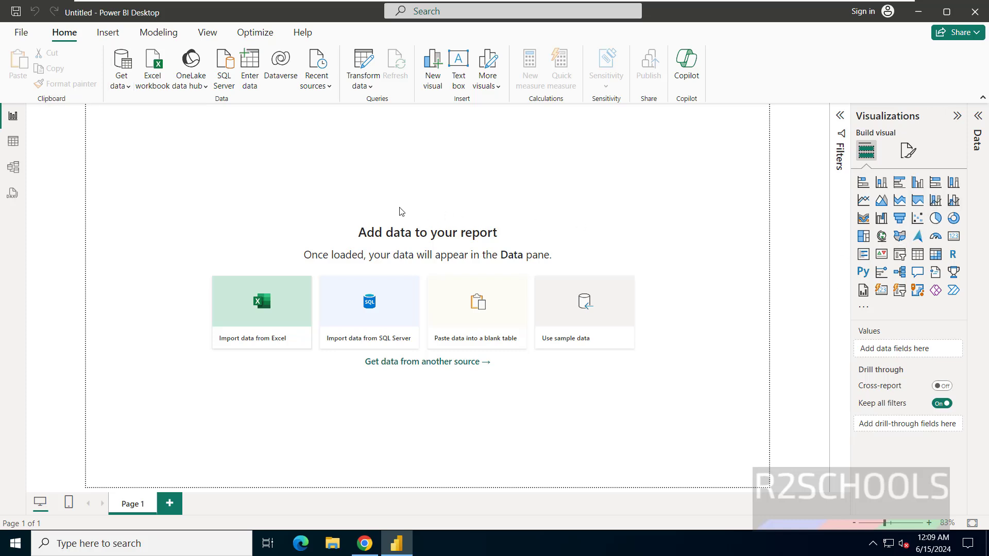
left_click(935, 220)
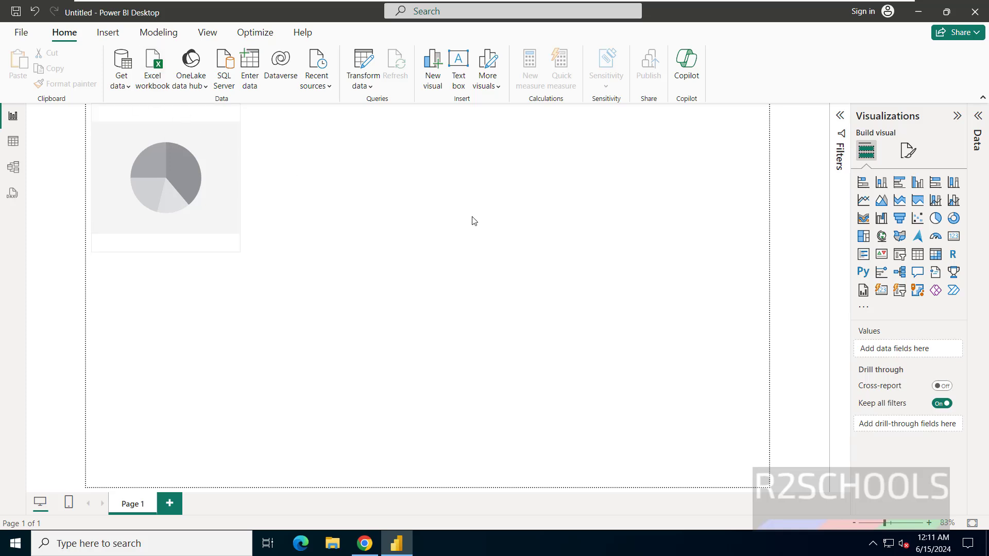
Choose the PostgreSQL database connector from the full Get data list
left_click(122, 78)
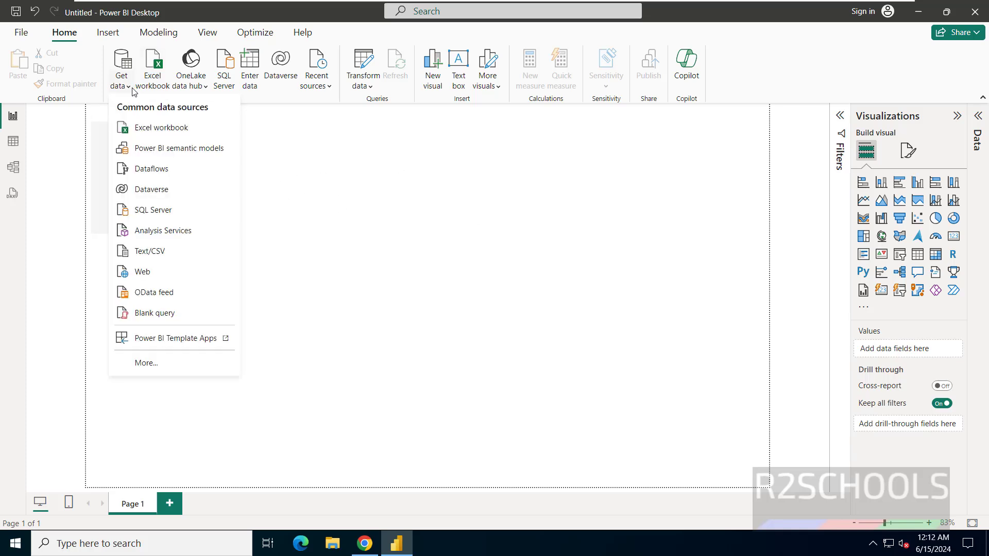
left_click(144, 363)
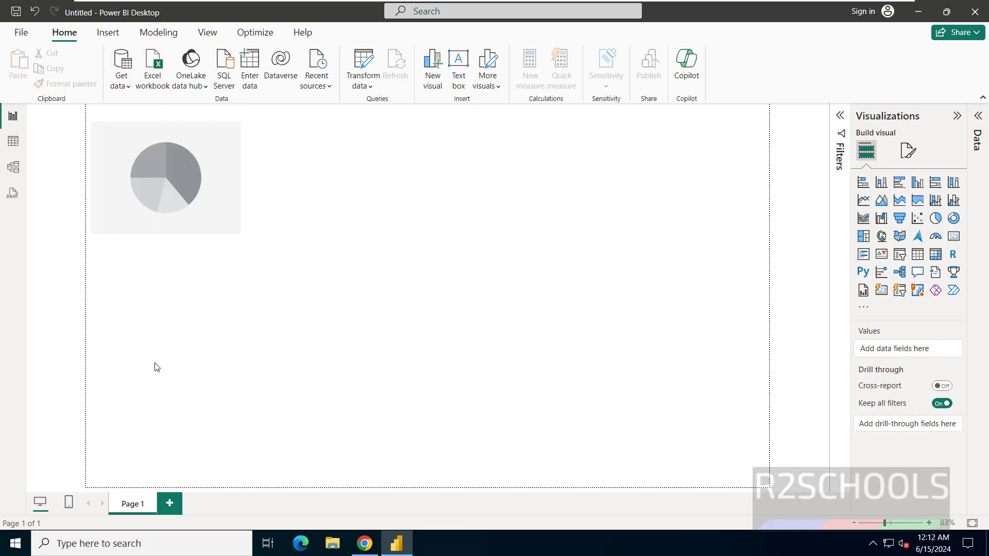
scroll(509, 337, "down", 3)
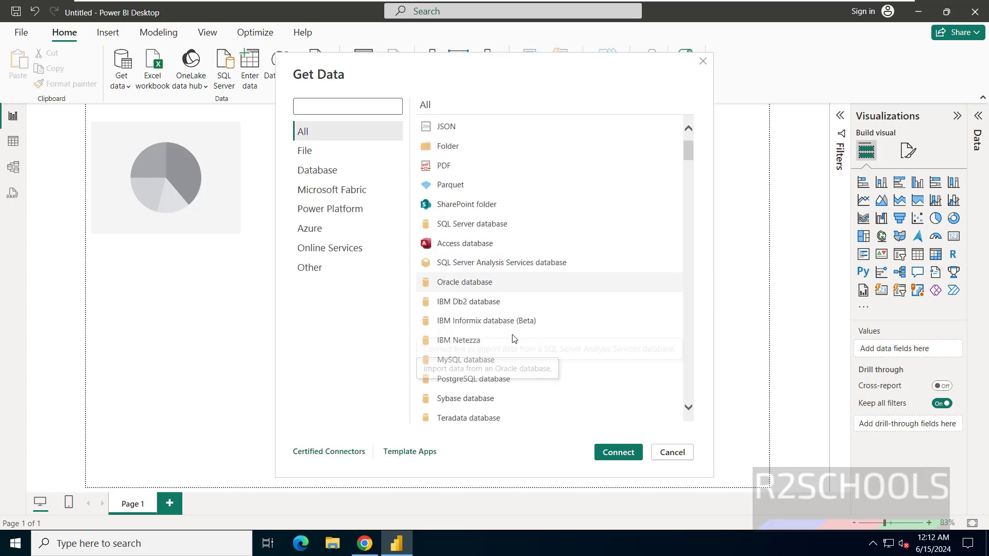
left_click(470, 349)
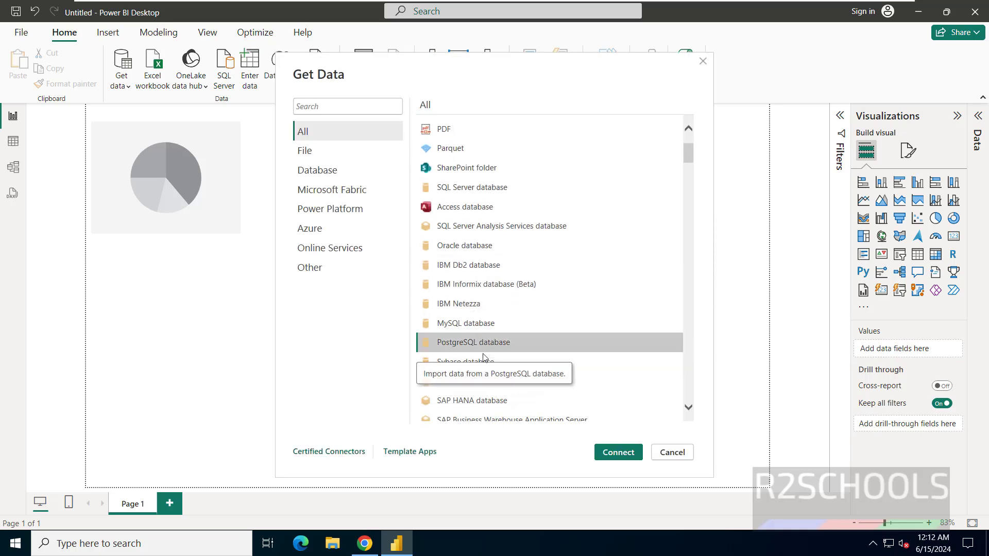
left_click(616, 453)
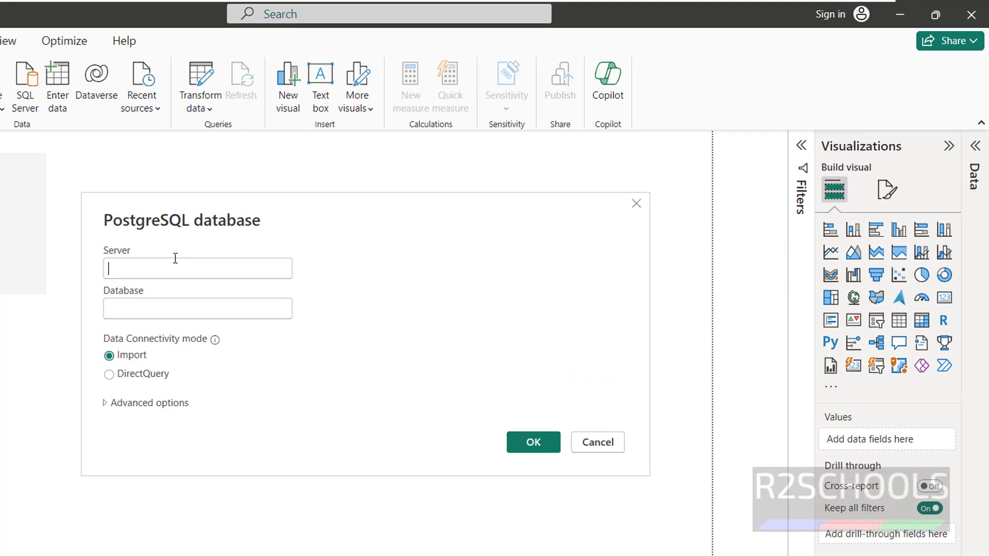
Enter server localhost and database r2schools for the PostgreSQL connection
type("localhost")
key("Tab")
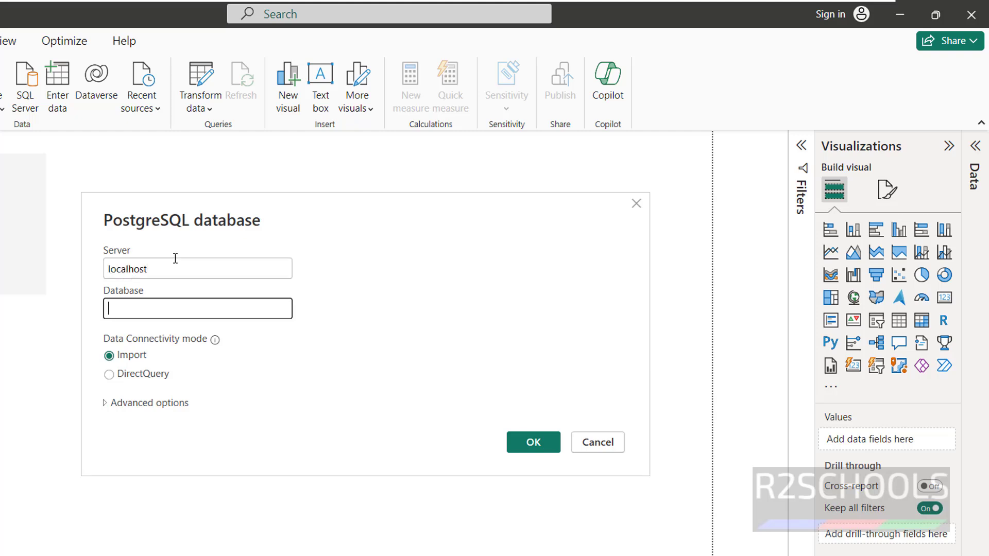
type("r2schools")
left_click(148, 405)
left_click(147, 405)
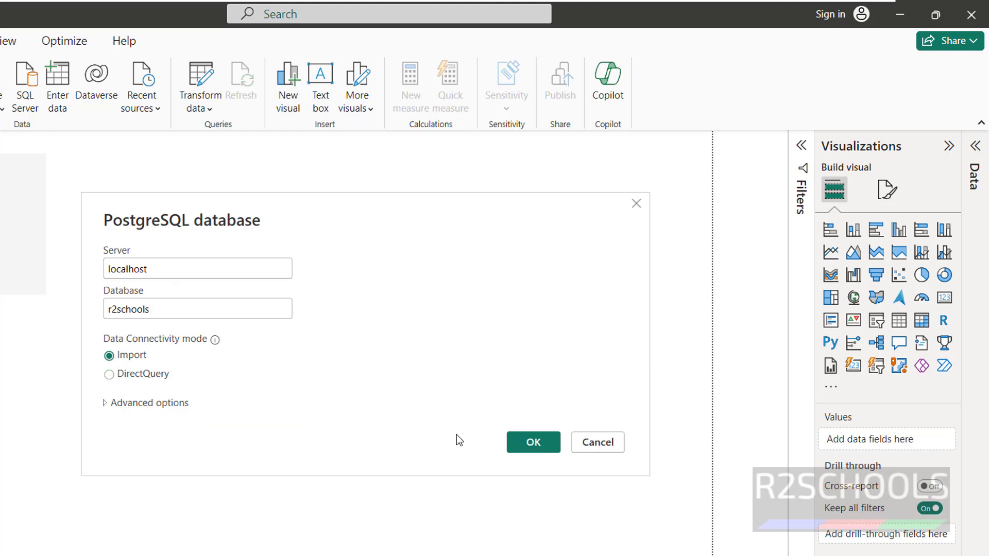
Submit the localhost r2schools connection and sign in with the database user name and password
key("Return")
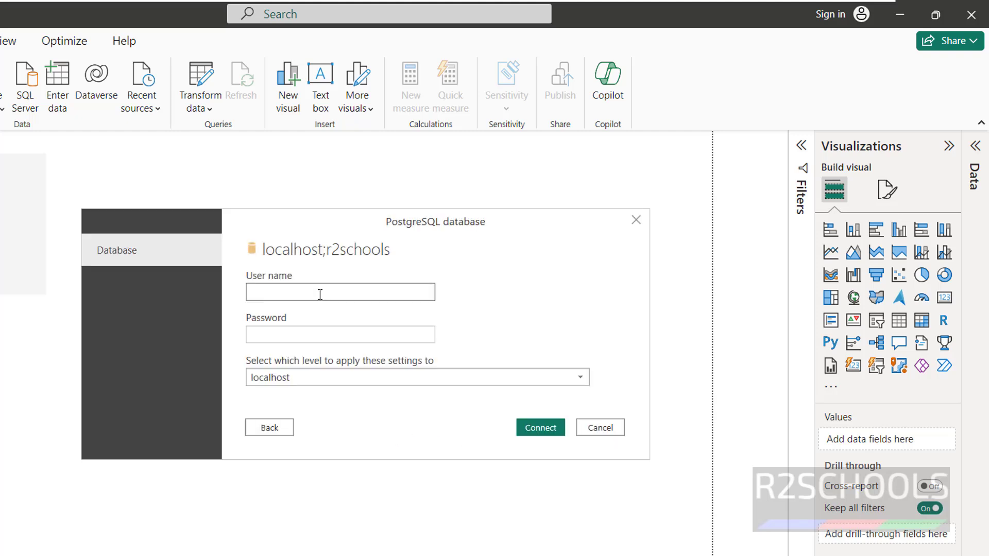
type("postgres")
key("Tab")
type("root@1234")
left_click(533, 427)
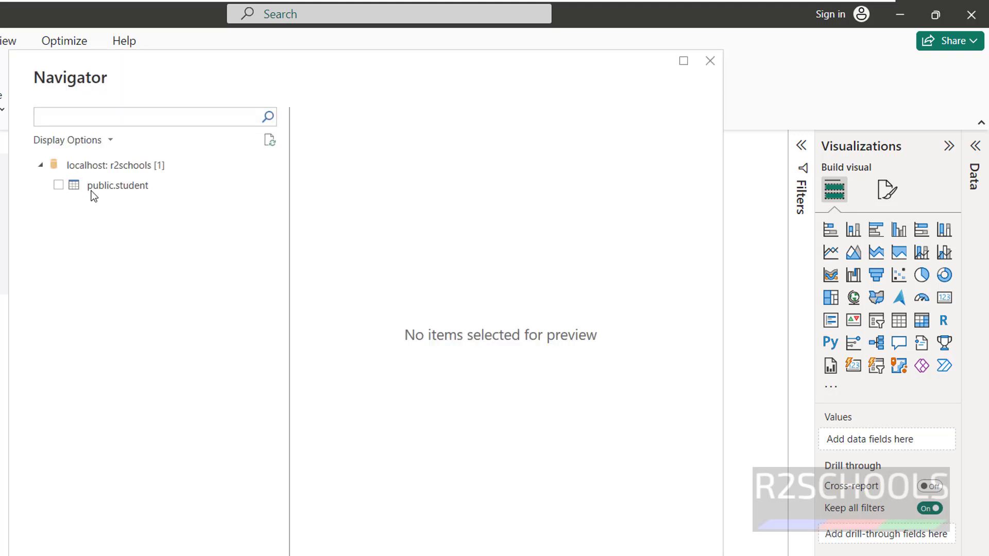
Preview and tick the public.student table in the Navigator, then load it
left_click(91, 190)
left_click(60, 190)
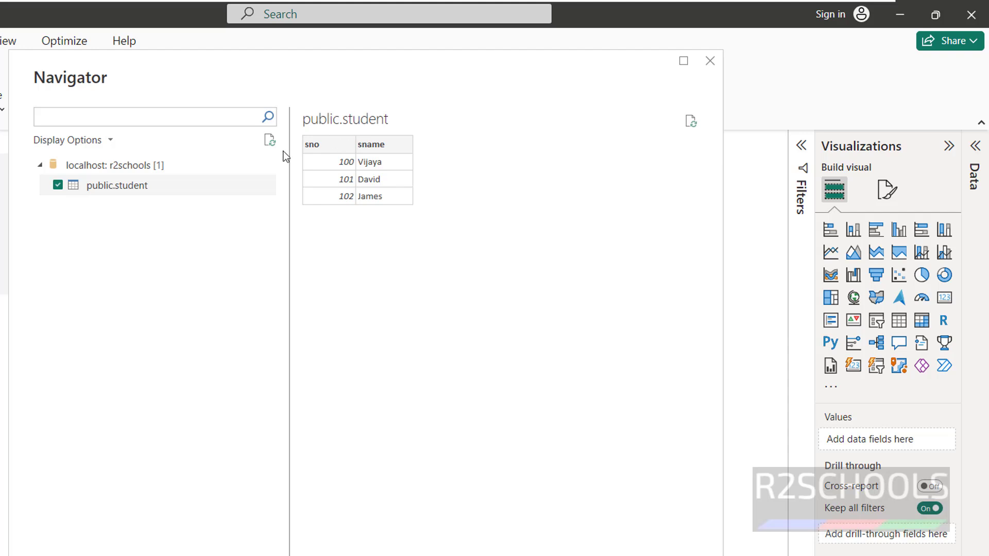
key("Return")
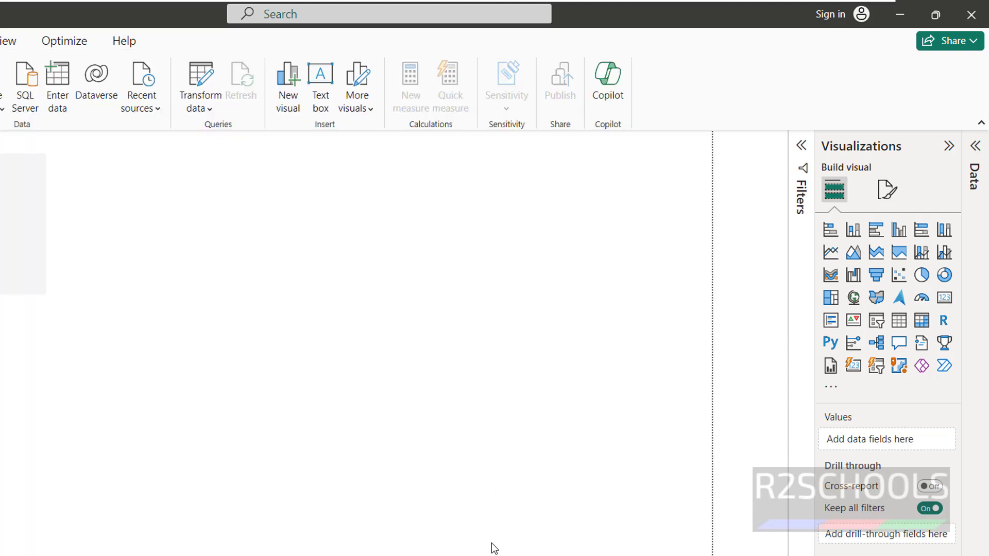
Expand the Data pane and the public student table to reveal its sname and sno fields
left_click(976, 149)
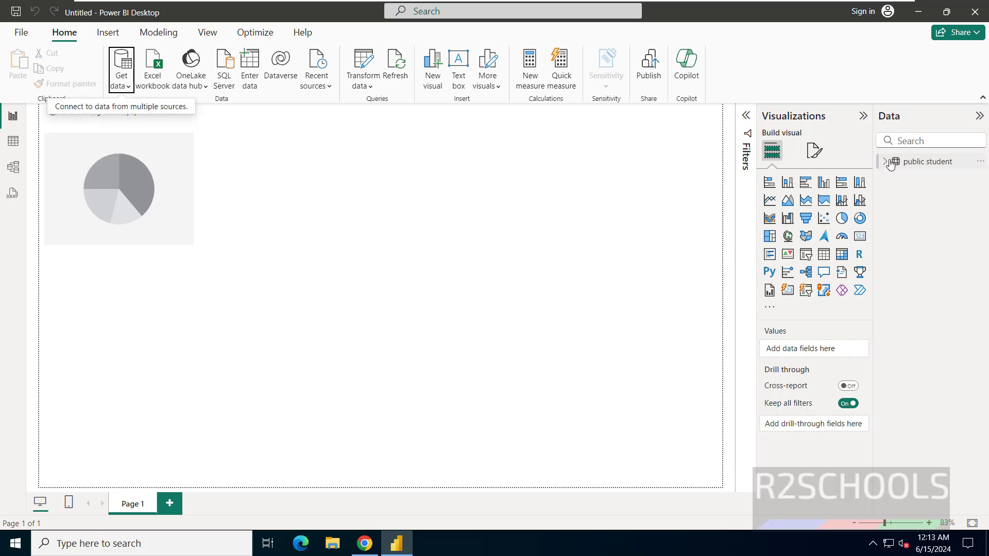
left_click(887, 162)
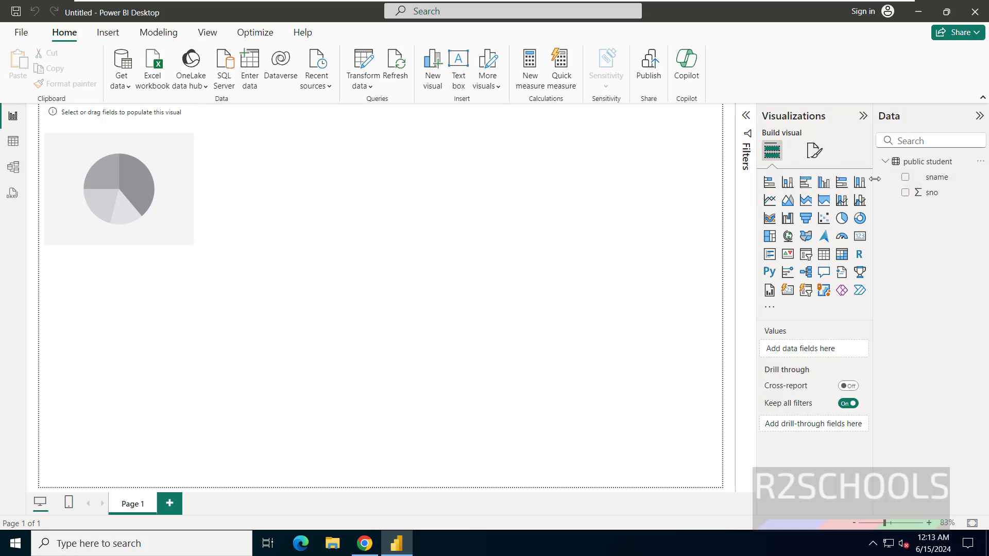
Build the pie chart with sno as Values and sname as Legend, showing James, David and Vijaya slices
left_click_drag(922, 193, 102, 172)
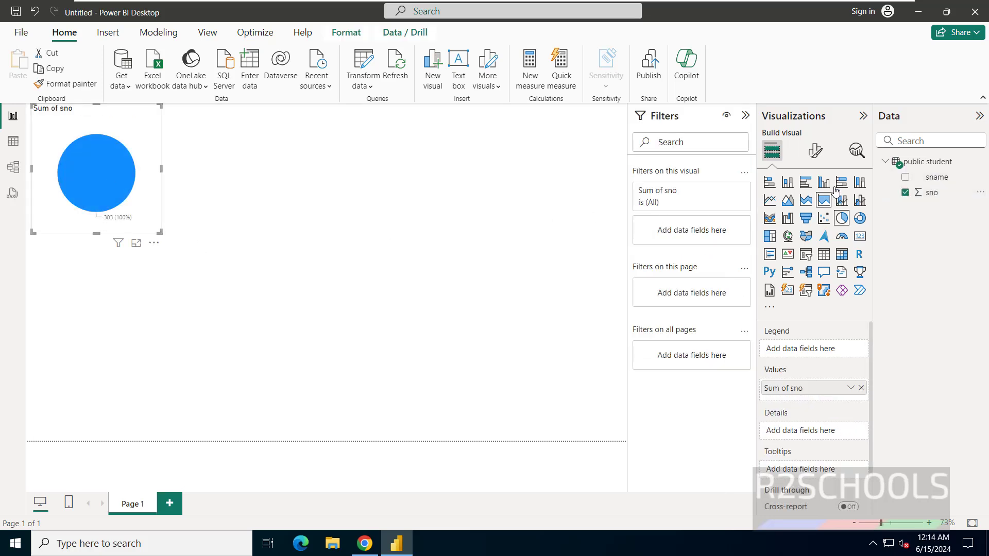
left_click_drag(933, 181, 82, 171)
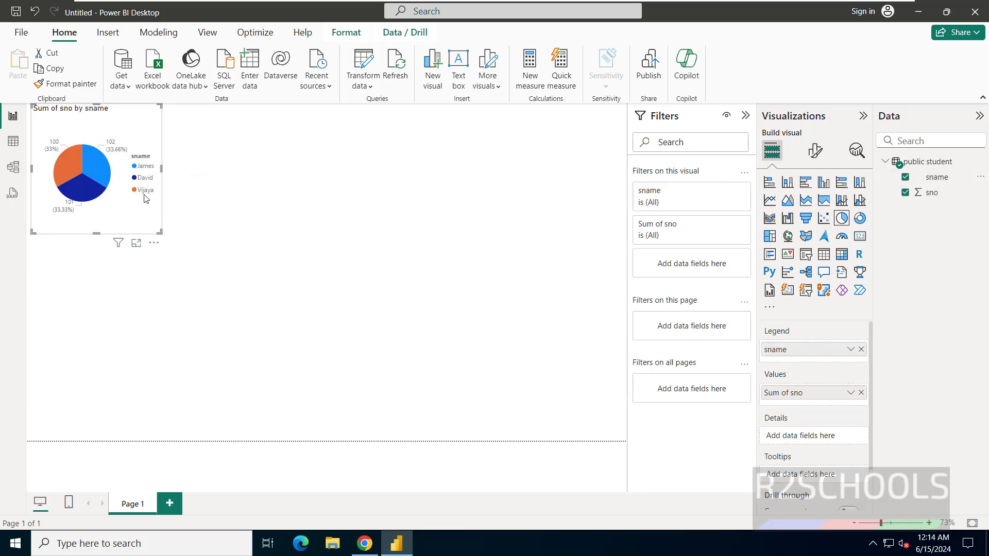
left_click(301, 274)
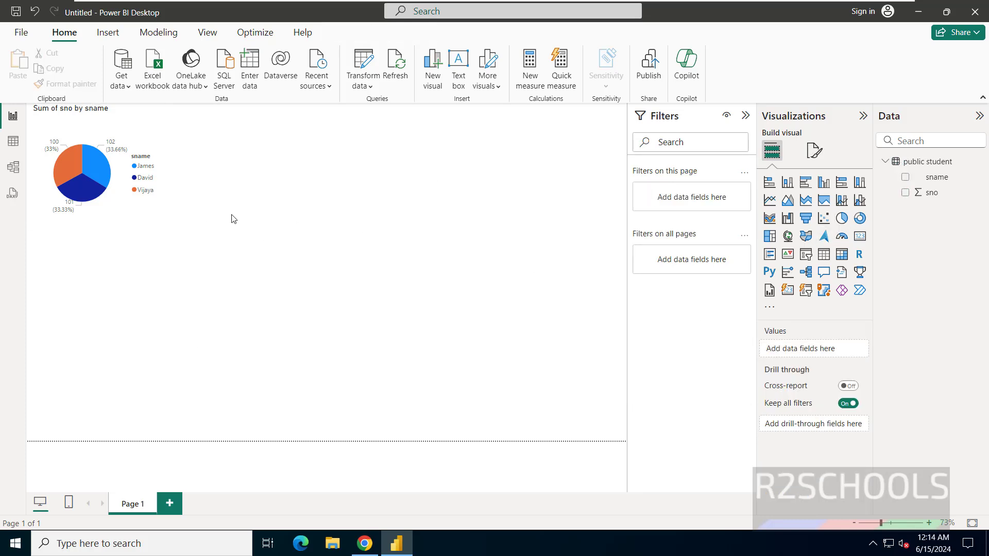
left_click(122, 80)
Choose the MySQL database connector and attempt to connect, which reports missing components
left_click(155, 363)
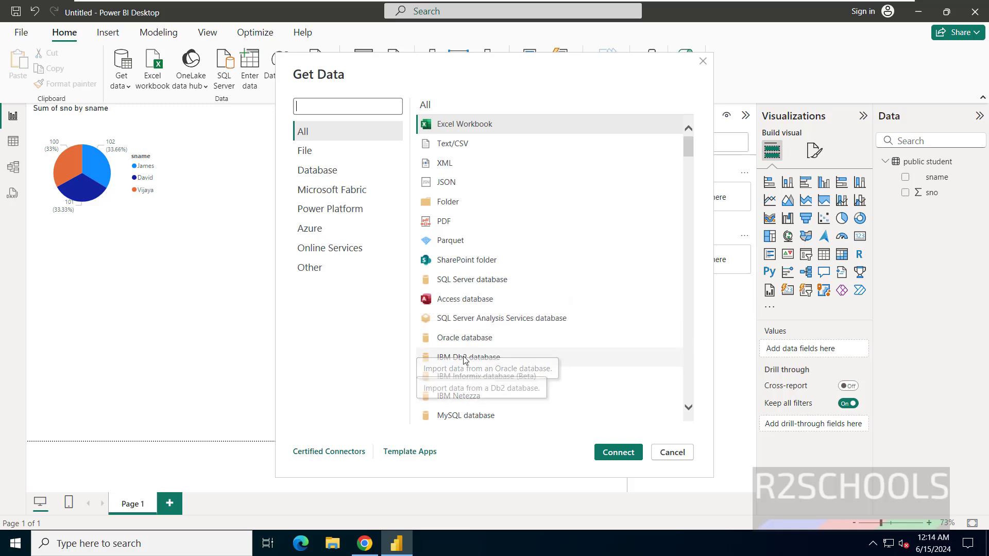
scroll(471, 361, "down", 2)
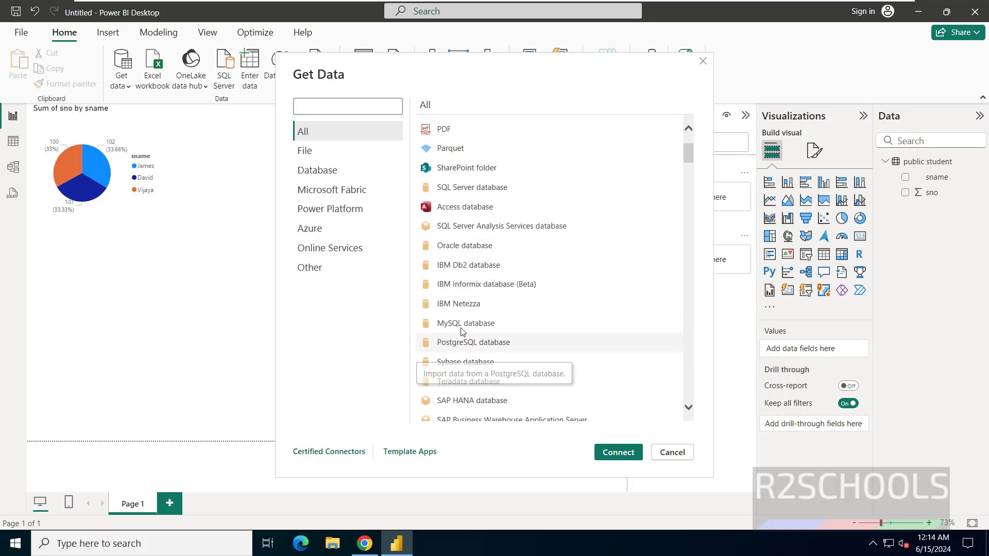
left_click(460, 330)
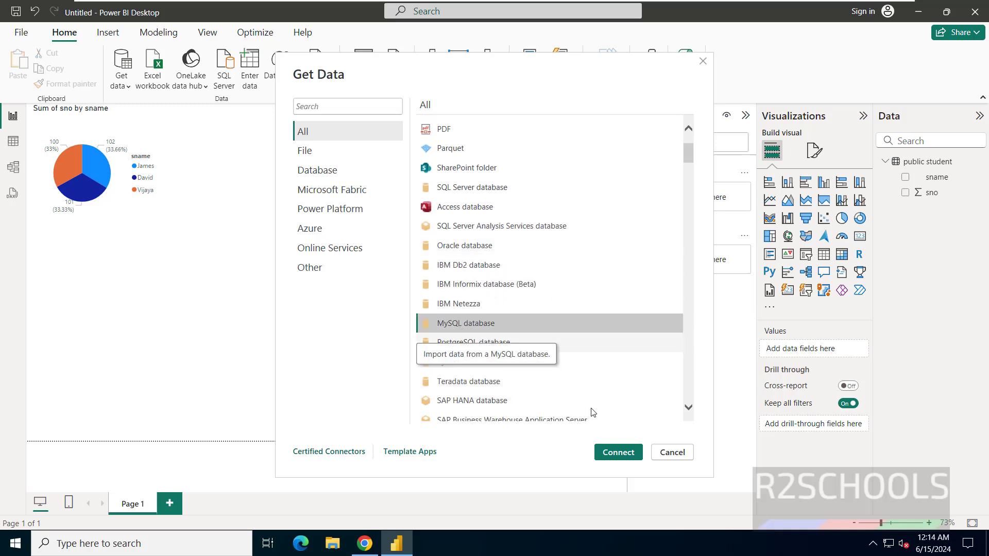
left_click(618, 453)
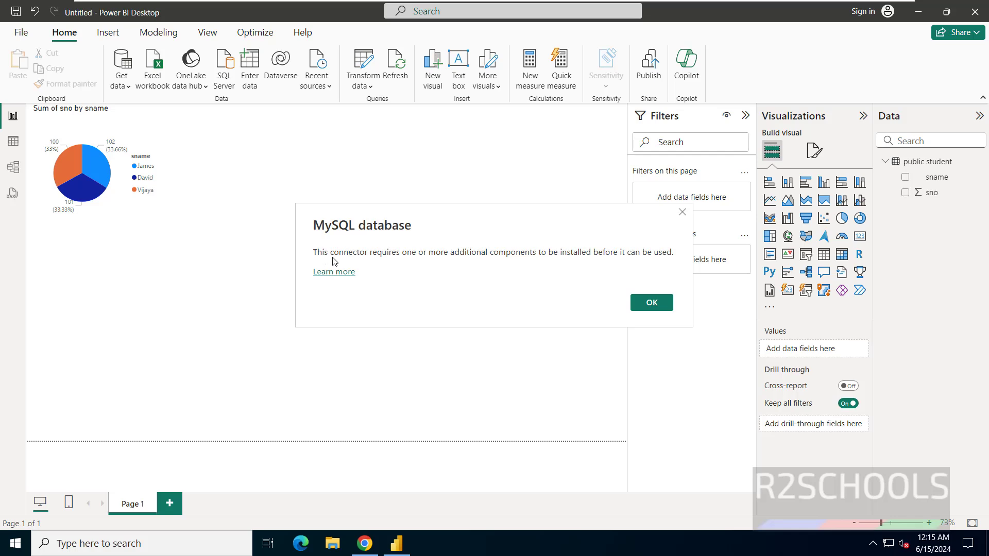
Download the mysql-connector-net-8.4.0.msi installer and check it in Chrome's download history
key("alt+Tab")
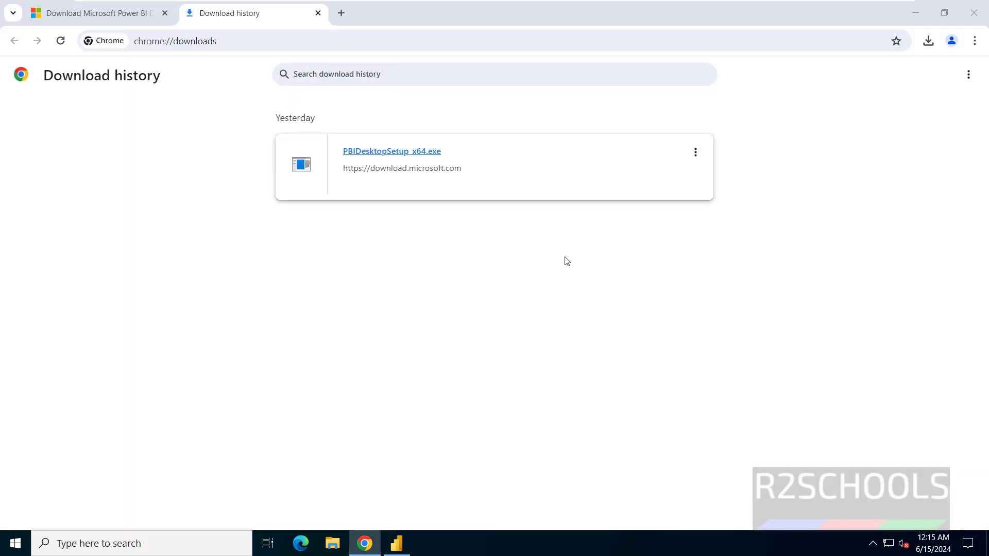
key("alt+Tab")
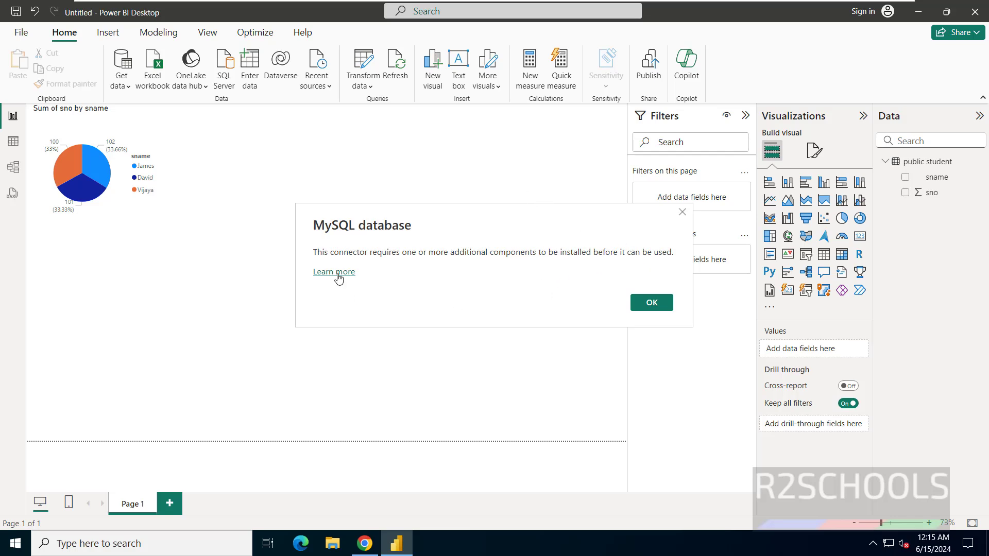
key("alt+Tab")
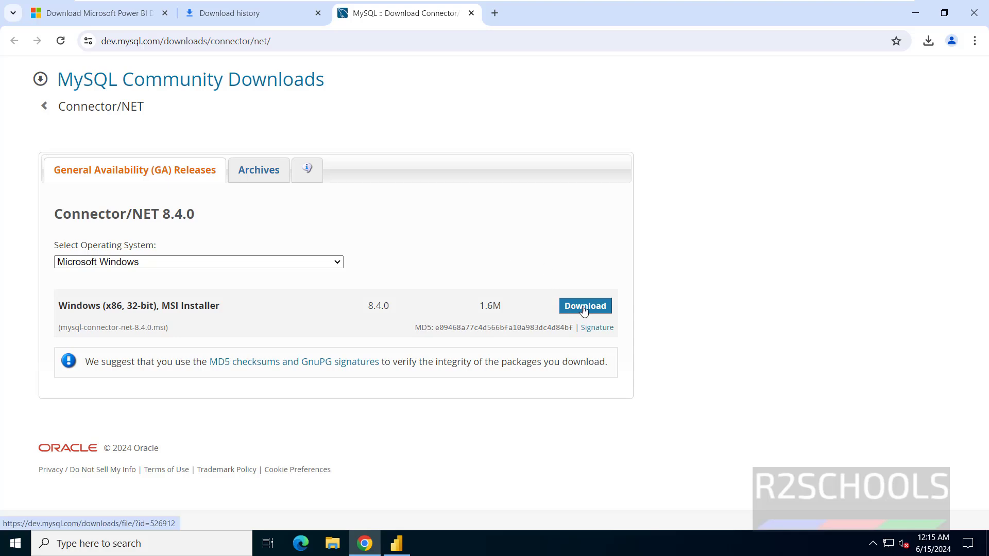
left_click(582, 307)
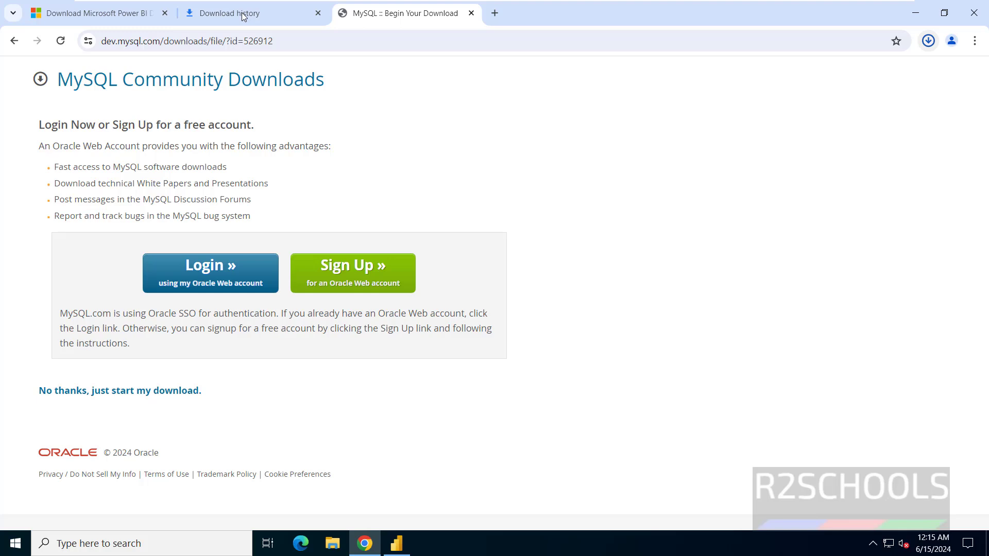
key("ctrl+shift+Tab")
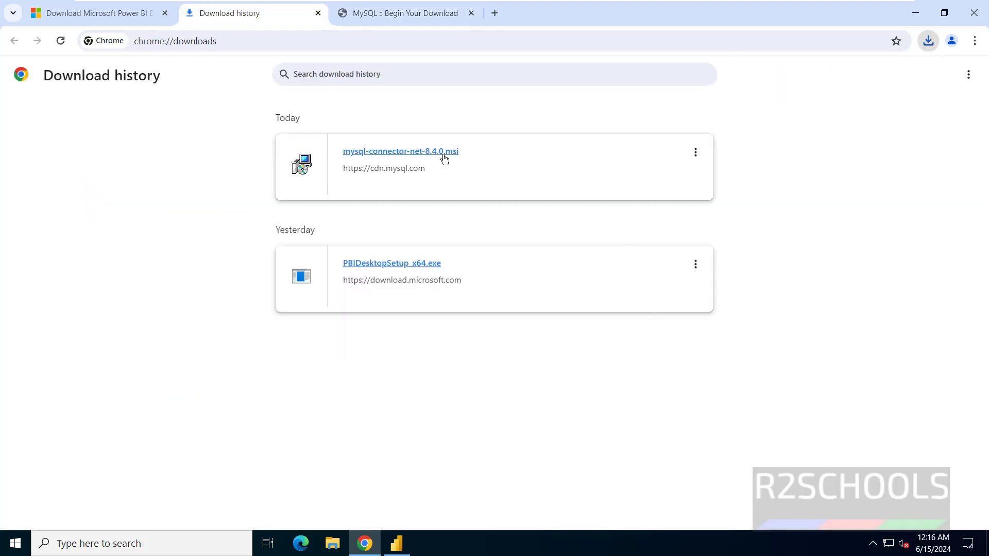
Install MySQL Connector/NET 8.4.0 into the default Program Files (x86) folder
left_click(446, 154)
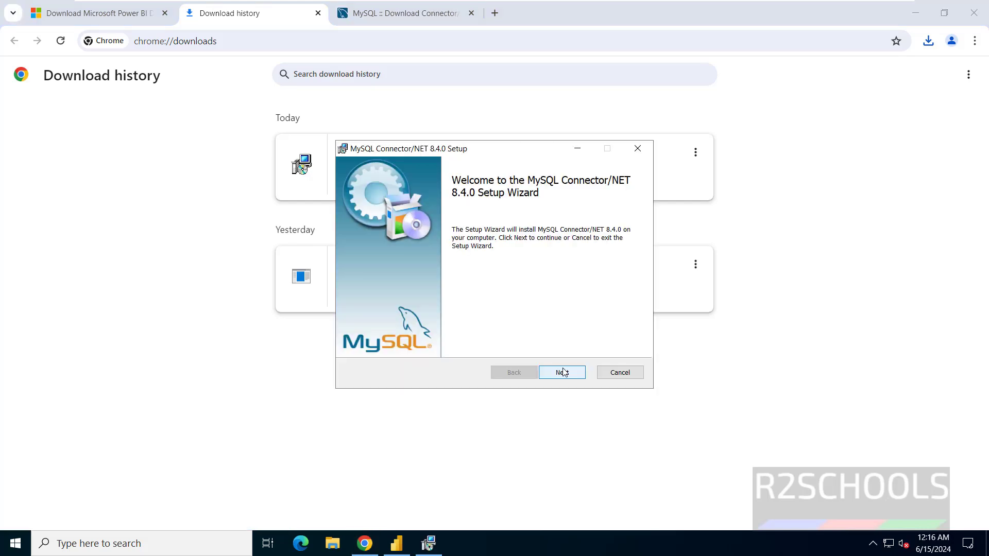
left_click(562, 379)
left_click(558, 379)
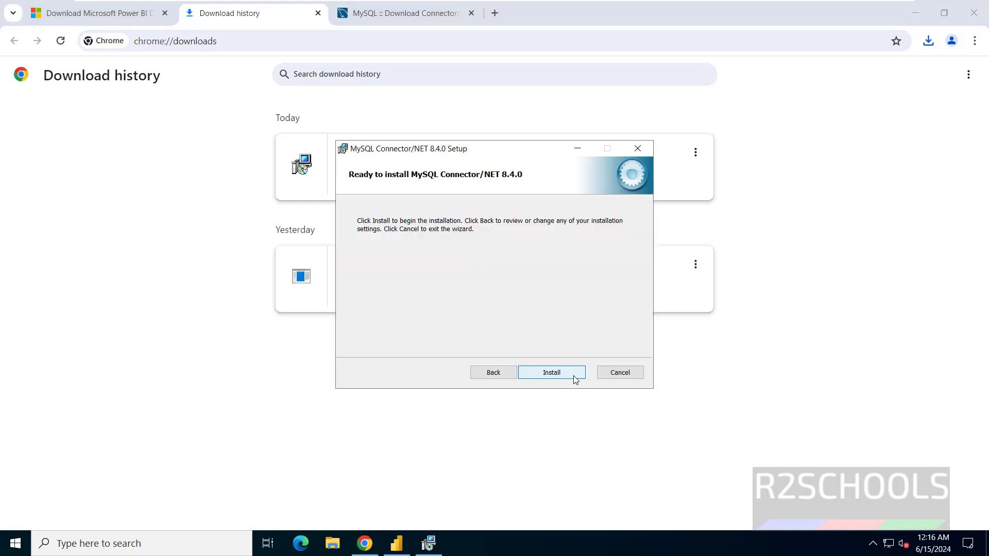
left_click(573, 375)
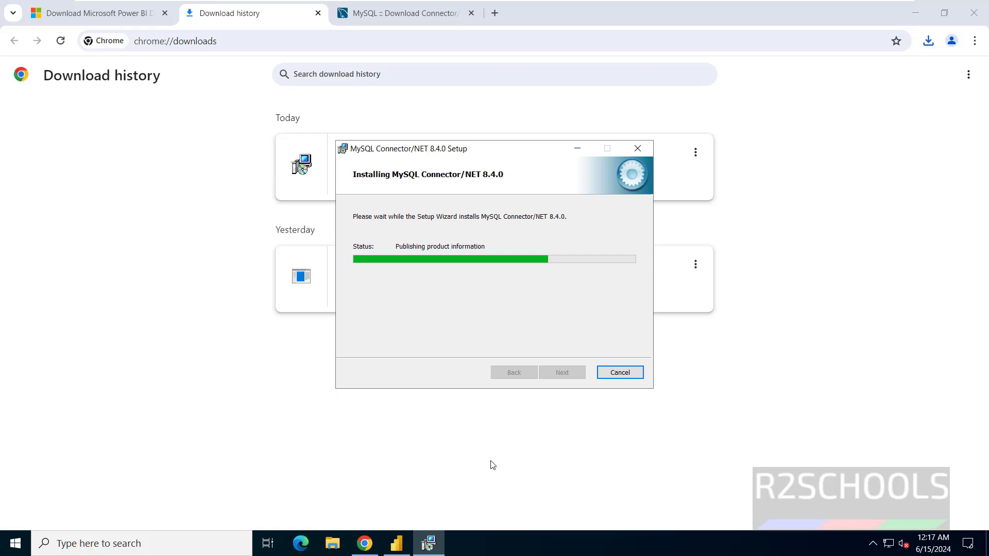
key("Return")
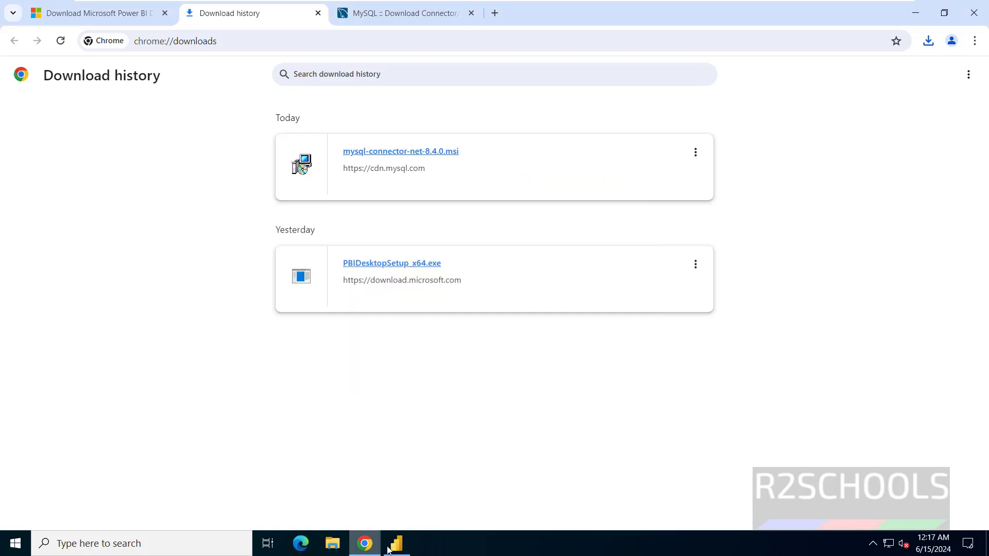
Back in Power BI, select MySQL database from the full Get Data connector list
left_click(396, 548)
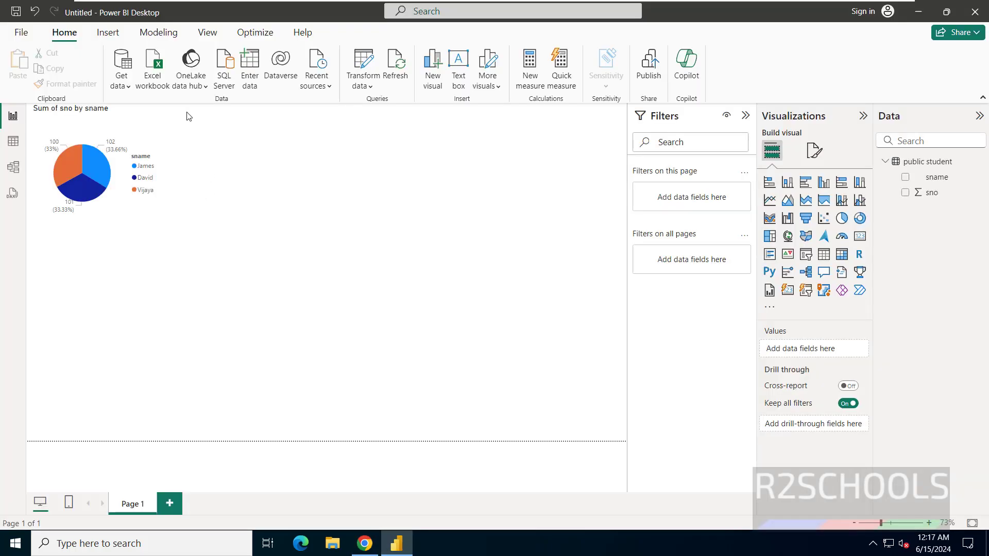
left_click(131, 81)
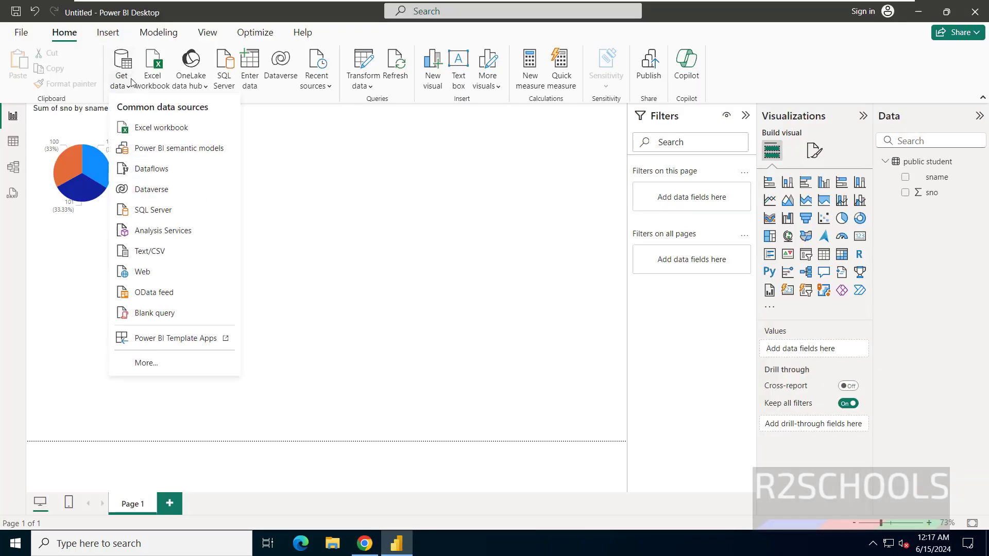
left_click(157, 363)
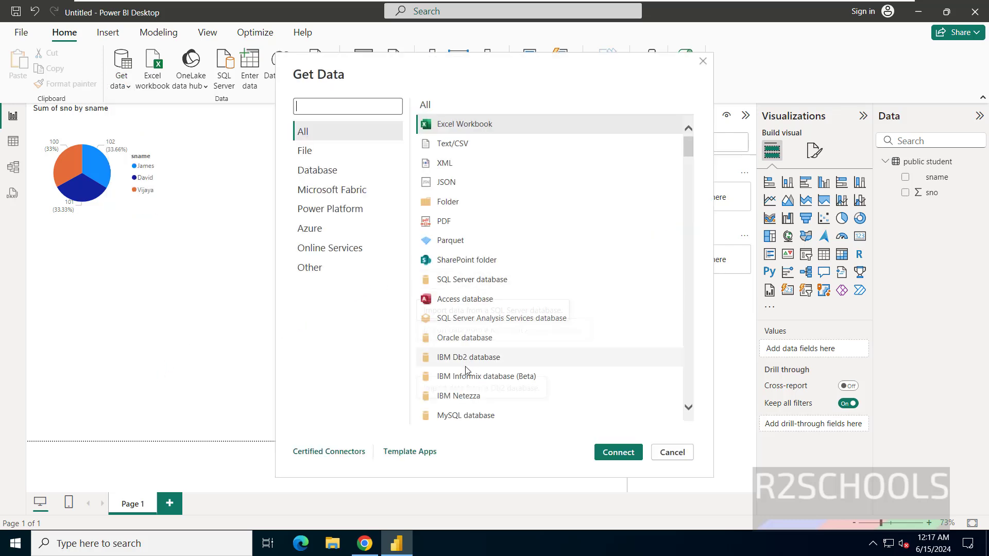
left_click(470, 416)
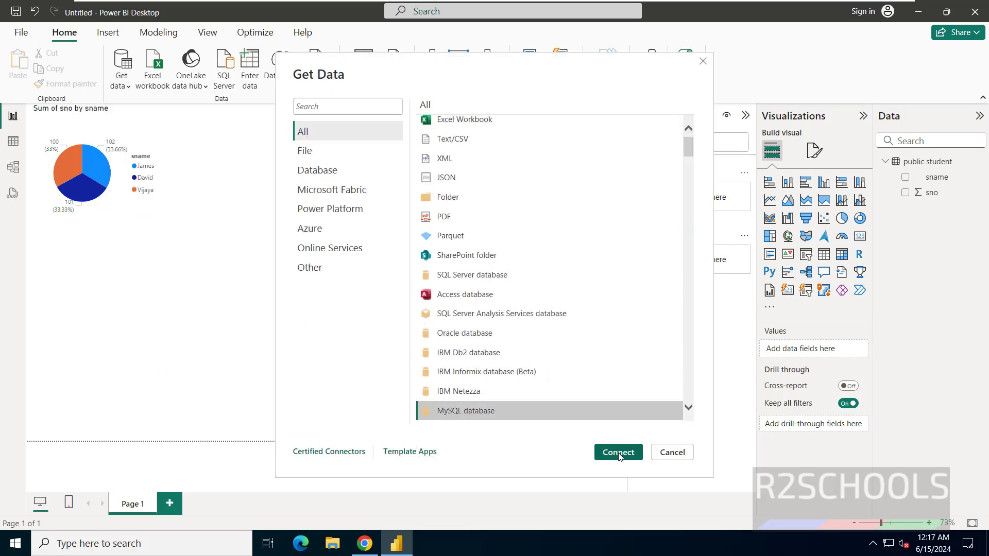
Retry the MySQL connection, dismiss the missing-components message, and close the report without saving
left_click(618, 453)
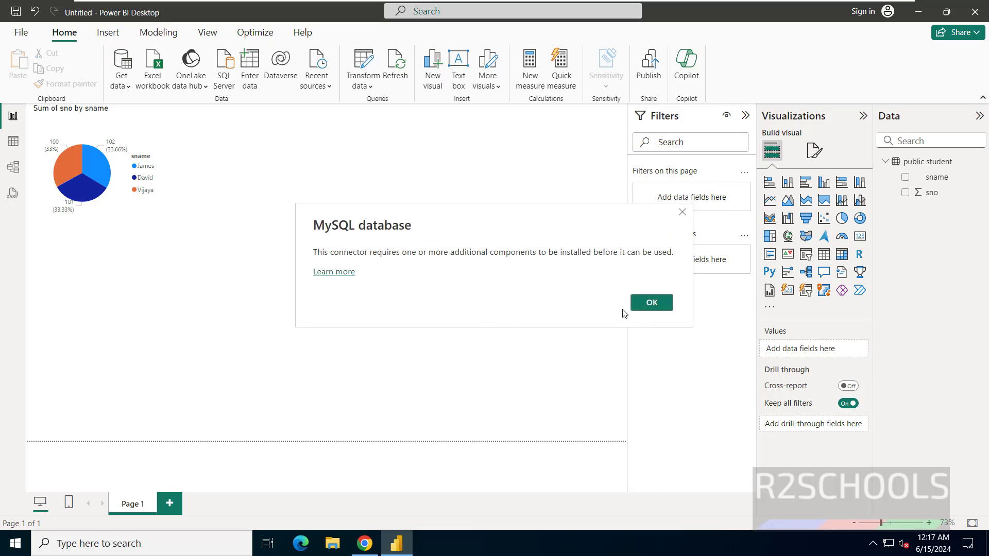
left_click(640, 305)
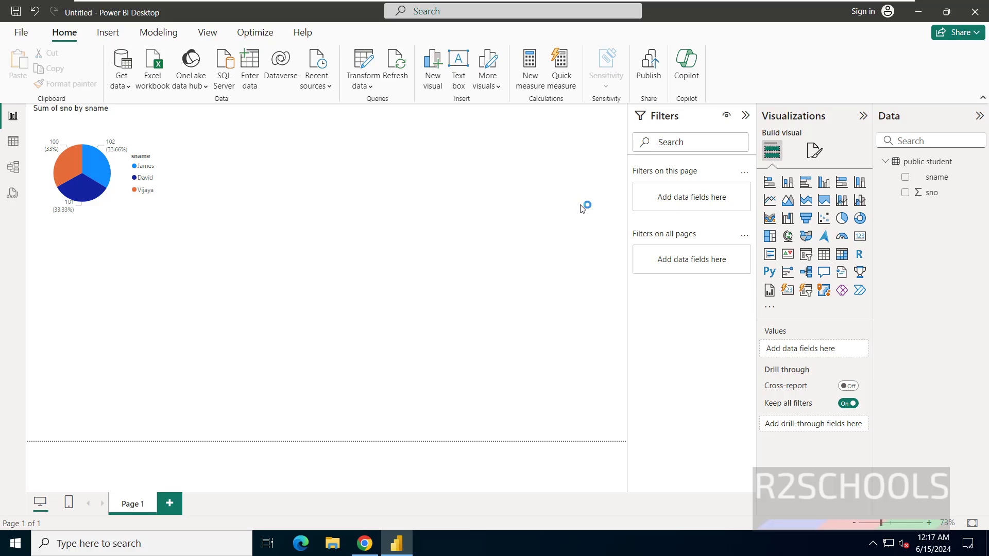
left_click(536, 295)
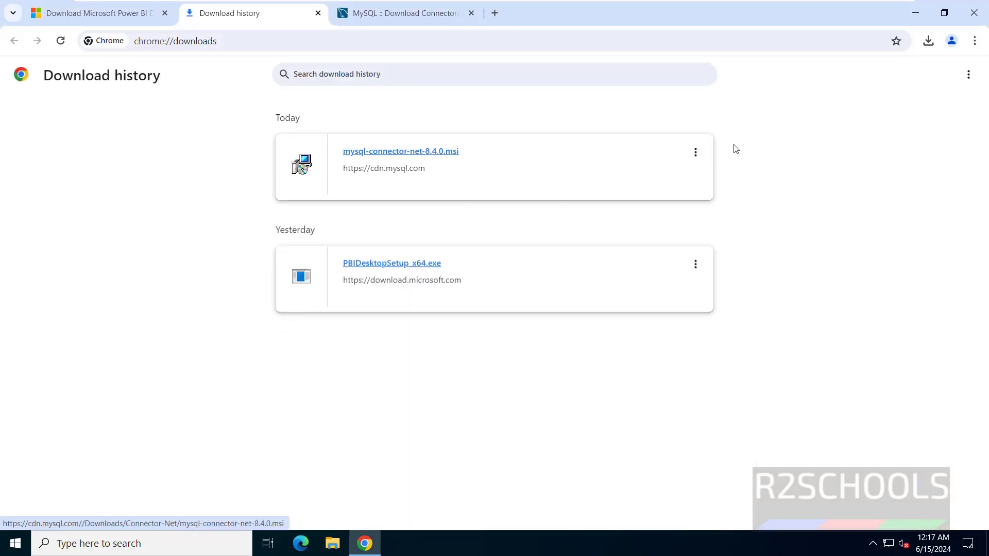
Relaunch Power BI Desktop from its desktop shortcut
key("super+d")
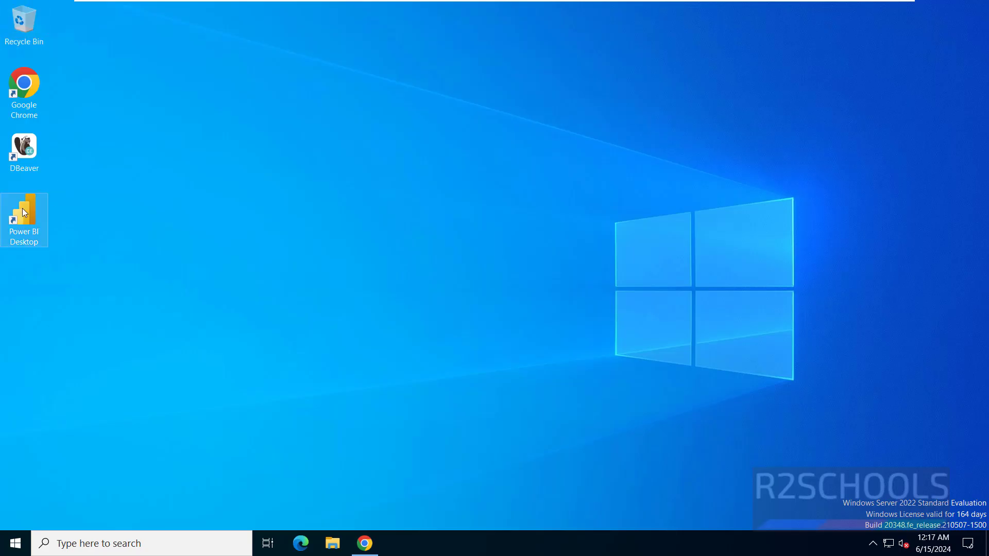
double_click(22, 208)
left_click(374, 550)
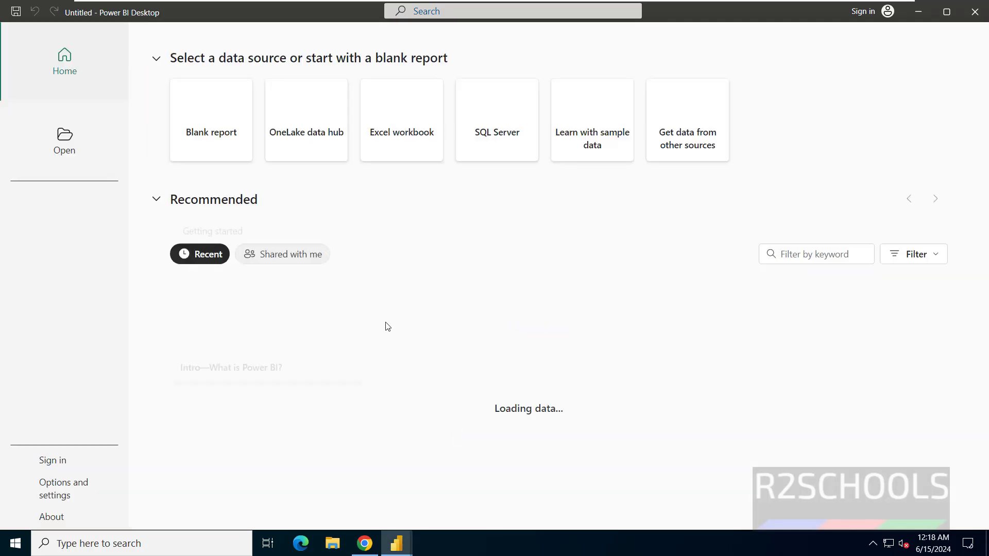
Start a blank report and connect using the MySQL database connector from the full list
left_click(223, 125)
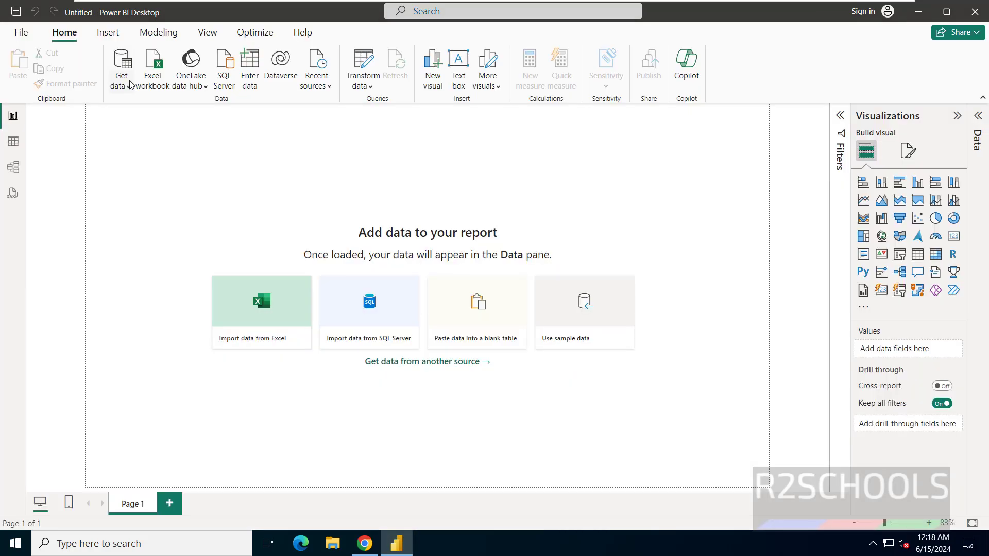
left_click(130, 84)
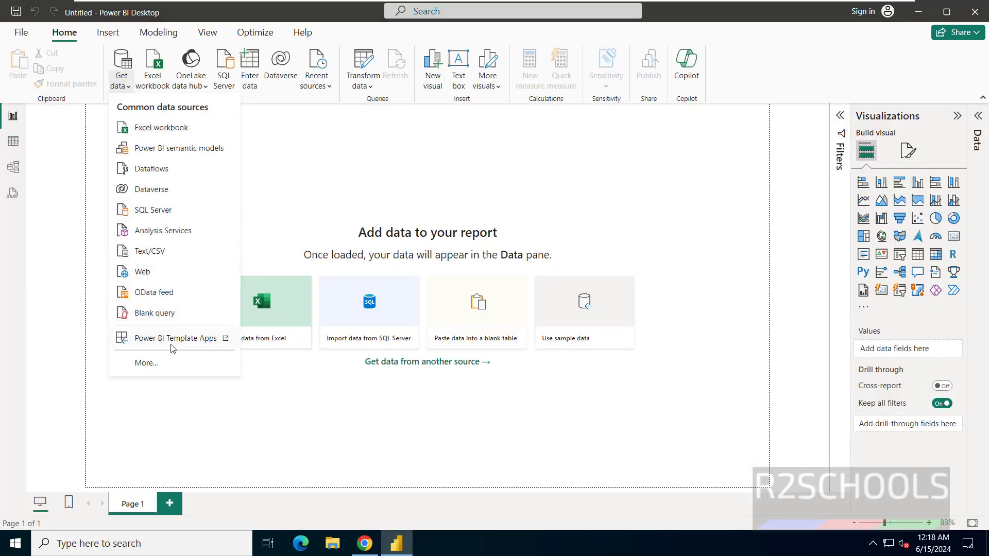
left_click(172, 363)
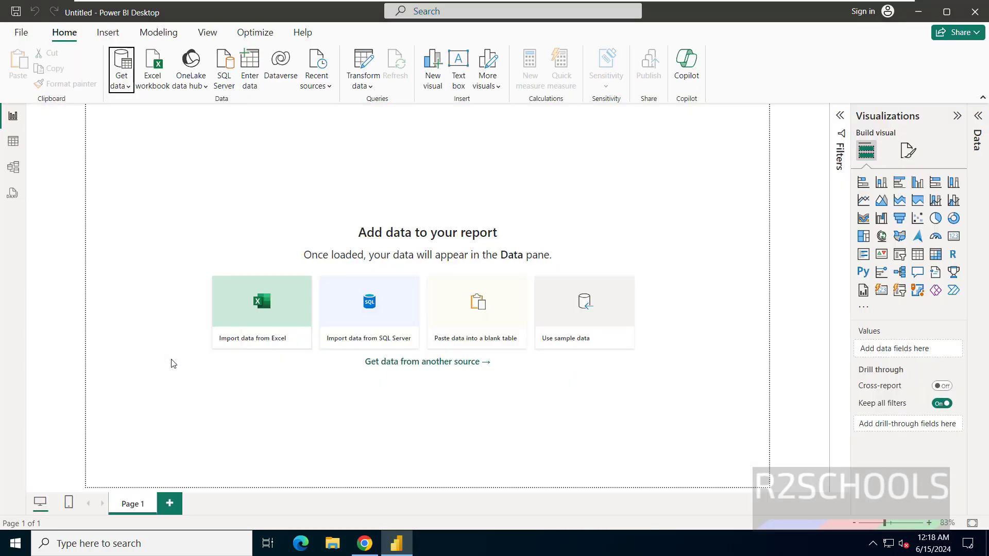
left_click(474, 416)
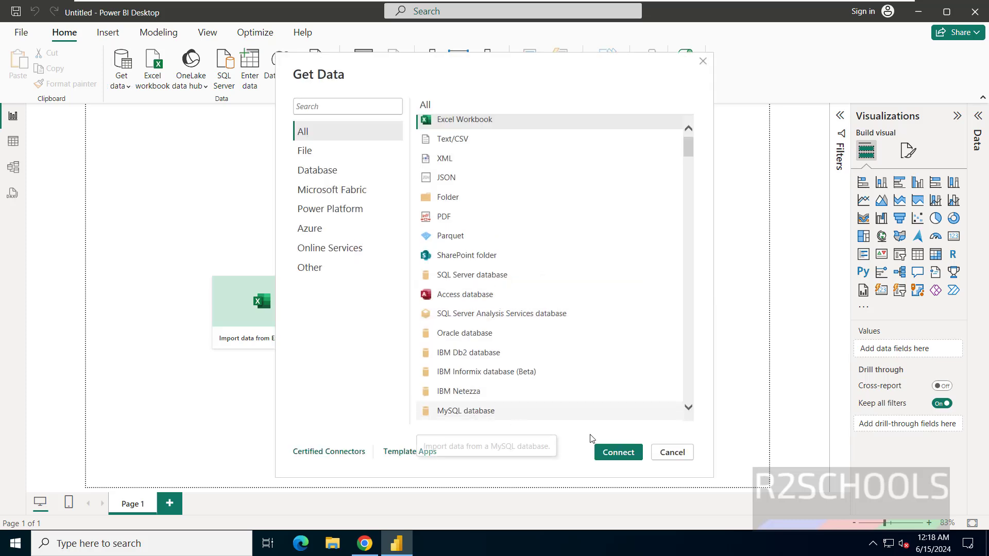
left_click(616, 452)
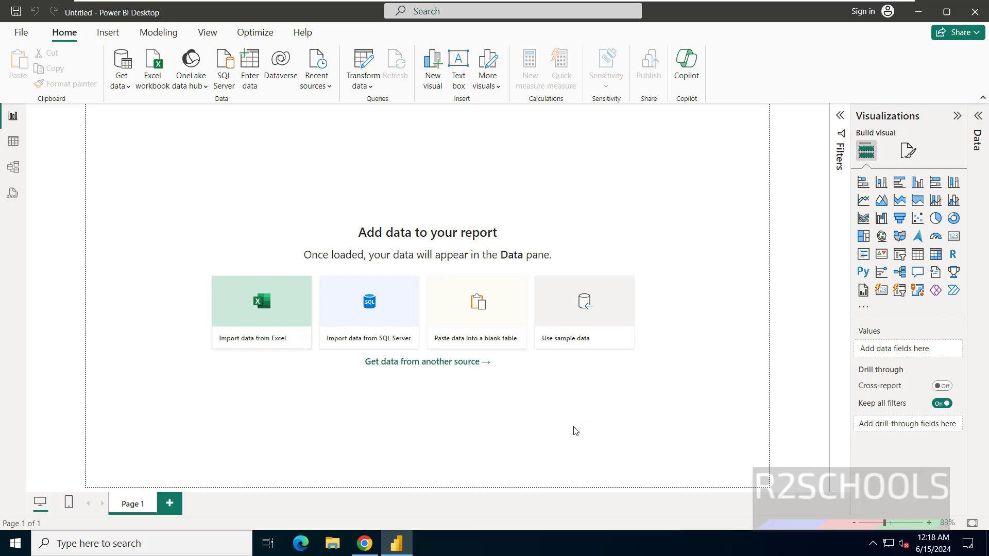
Enter server localhost and database world in the MySQL dialog and submit
type("localhost")
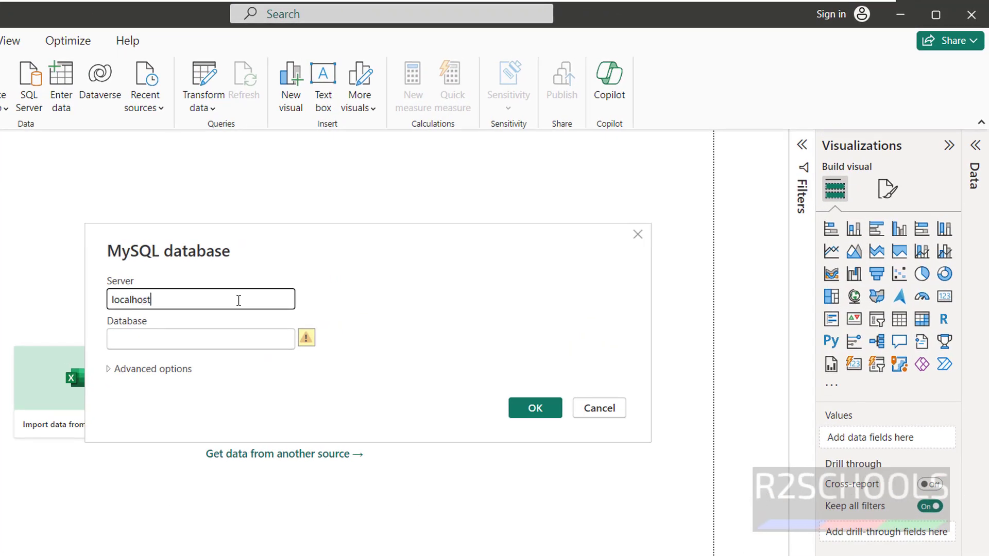
key("Tab")
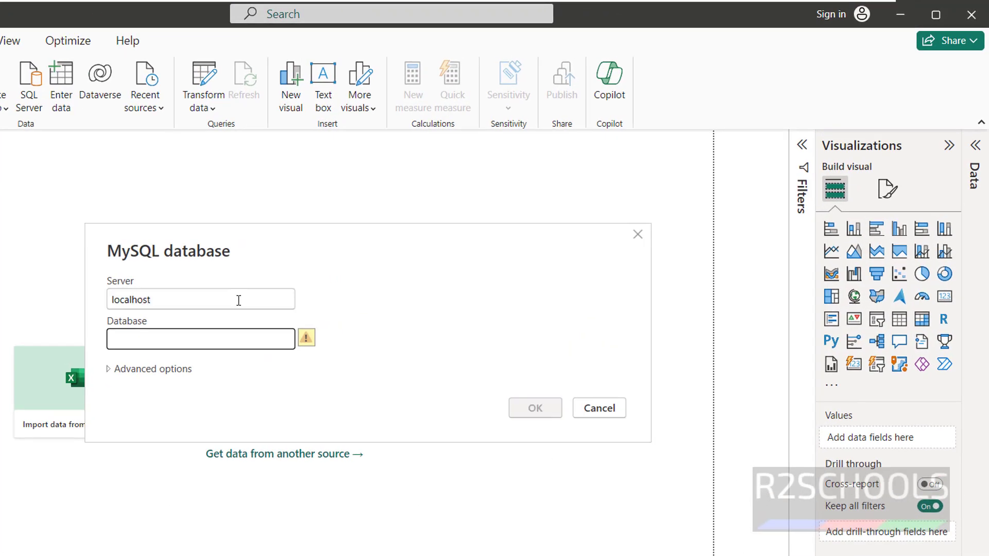
type("world")
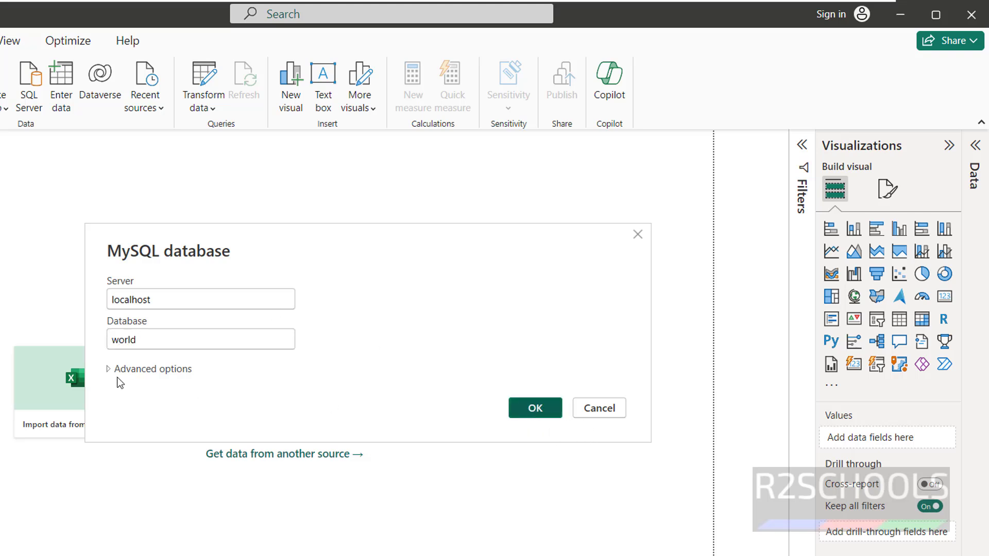
left_click(129, 371)
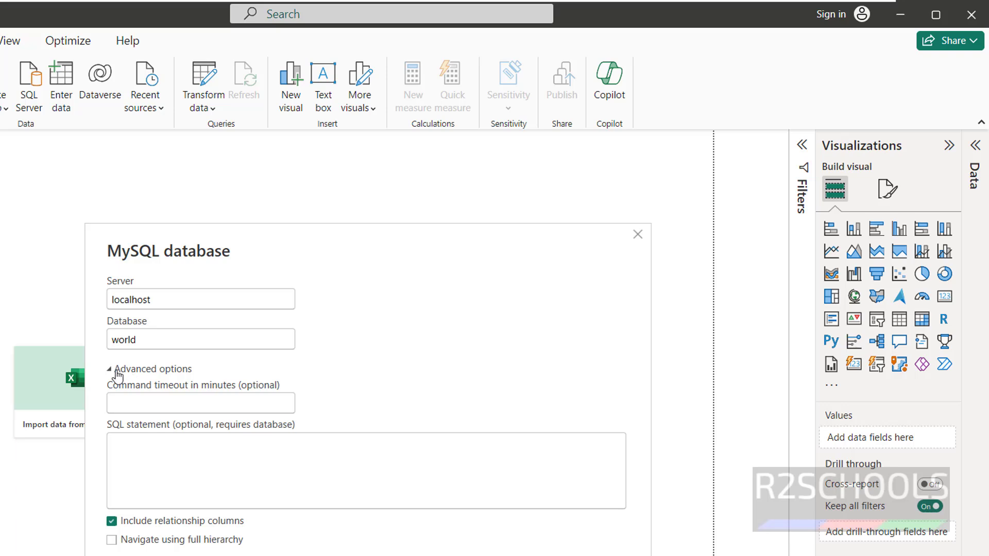
left_click(111, 369)
left_click(527, 407)
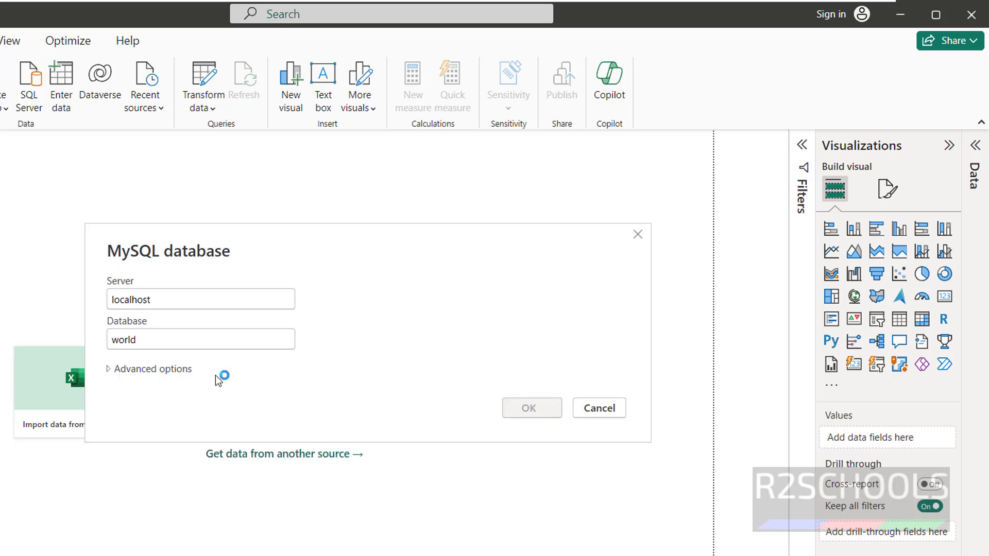
Sign in on the Database tab with the MySQL user name and password
left_click(129, 246)
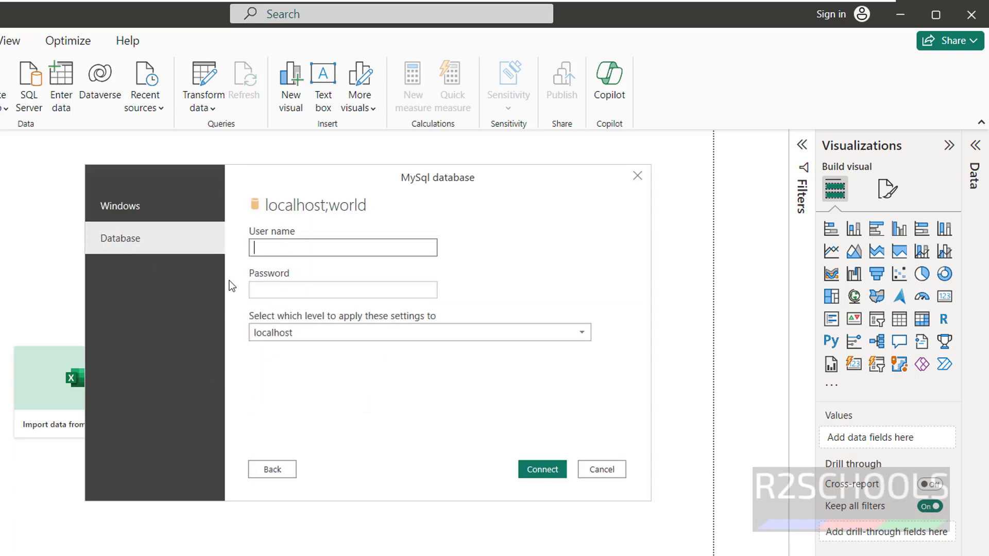
type("root")
key("Tab")
type("admin@123")
left_click(516, 464)
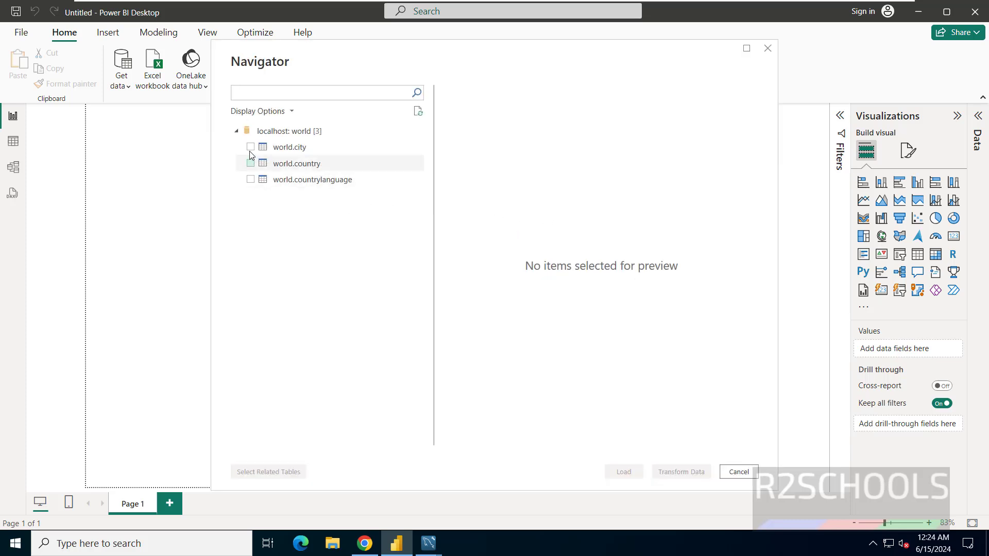
Tick world.city and world.countrylanguage in the Navigator and load the world tables
left_click(250, 147)
left_click(250, 179)
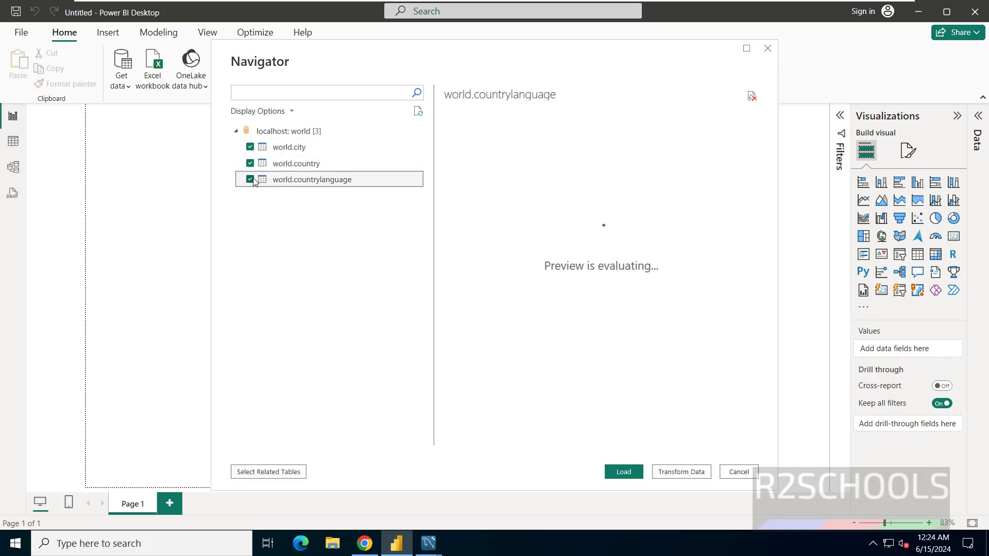
left_click(620, 473)
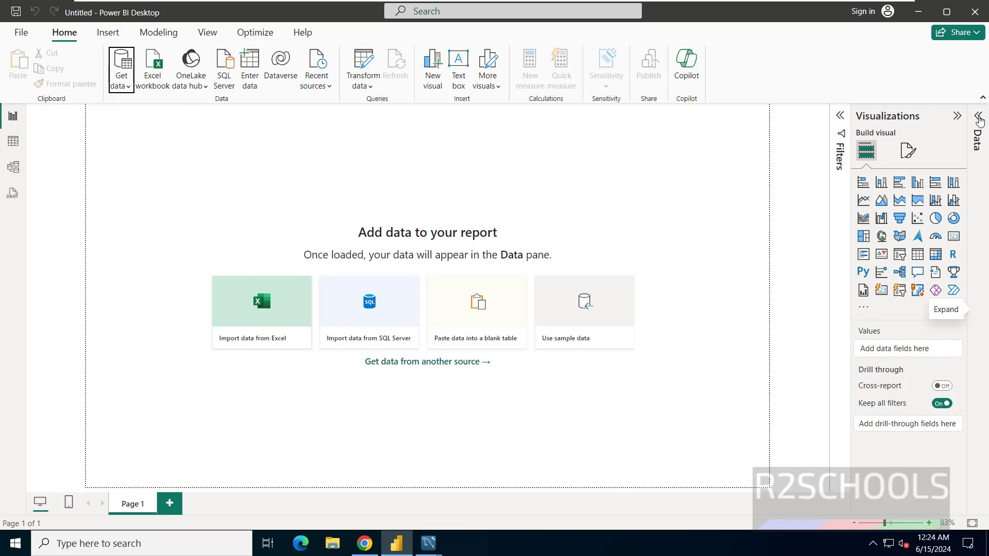
Add a pie chart of Sum of Population by District from world city, with District in Details
left_click(978, 117)
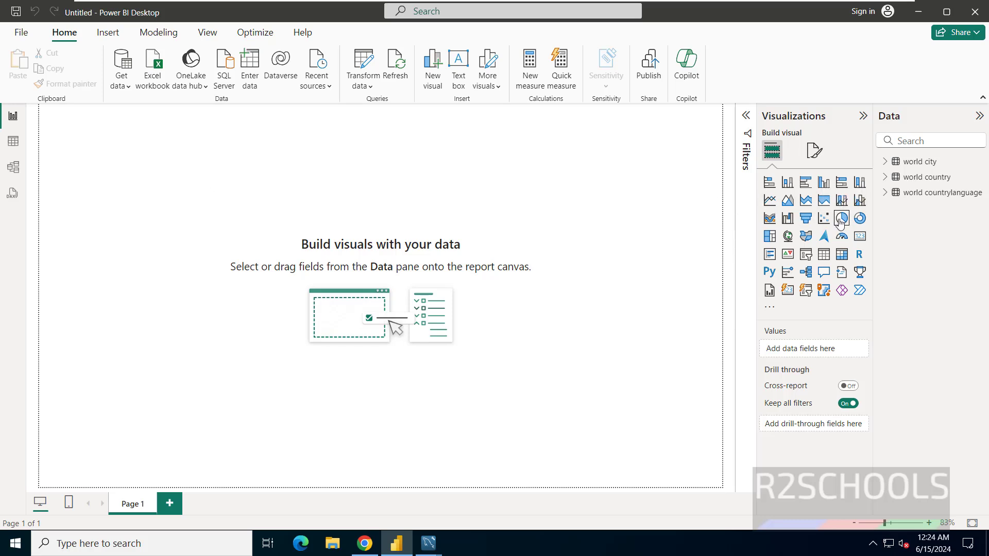
left_click(841, 219)
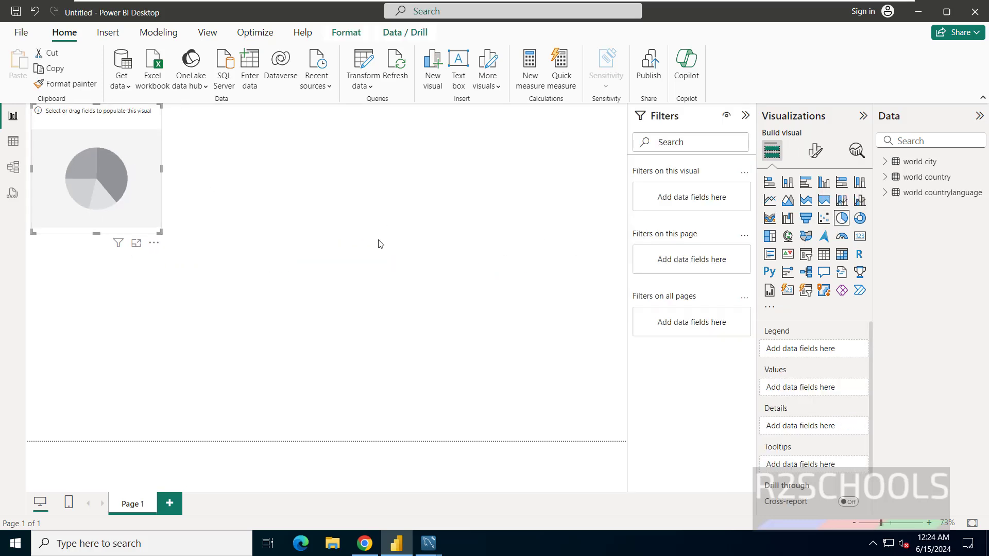
left_click(885, 163)
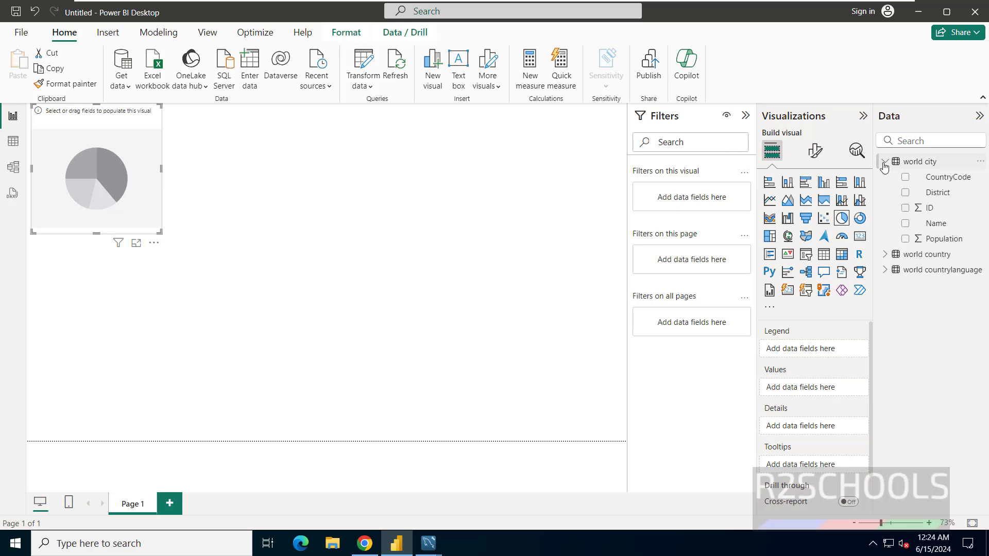
left_click(884, 164)
left_click(884, 163)
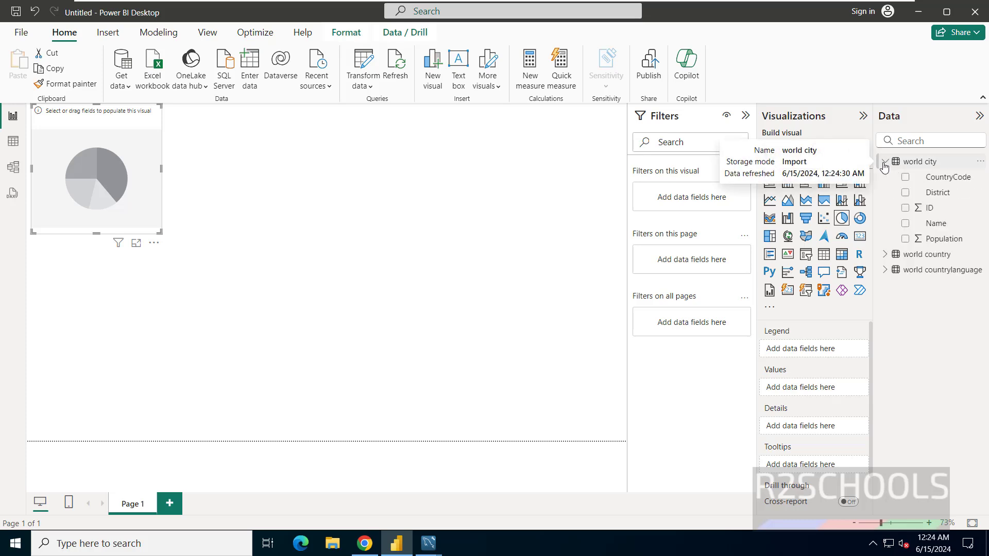
left_click(905, 193)
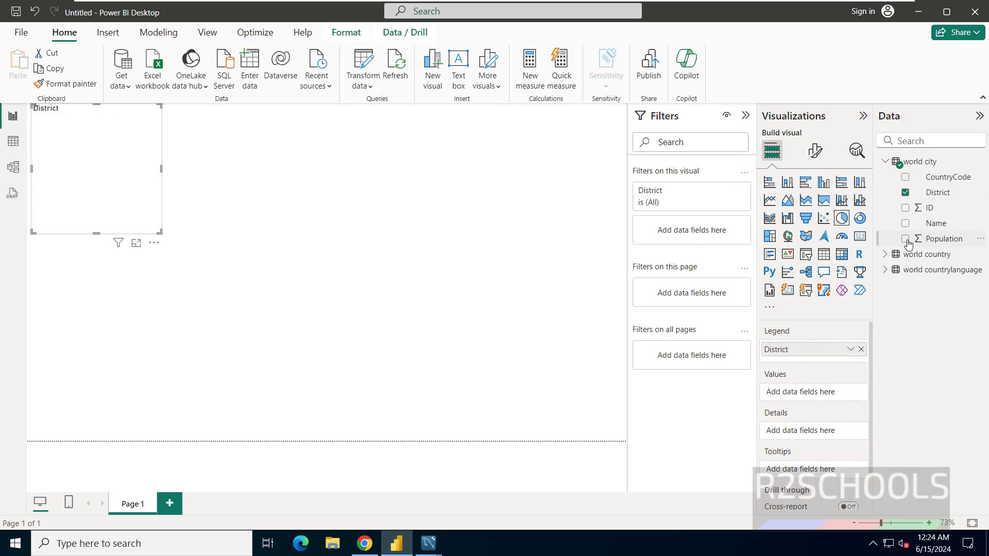
left_click(905, 240)
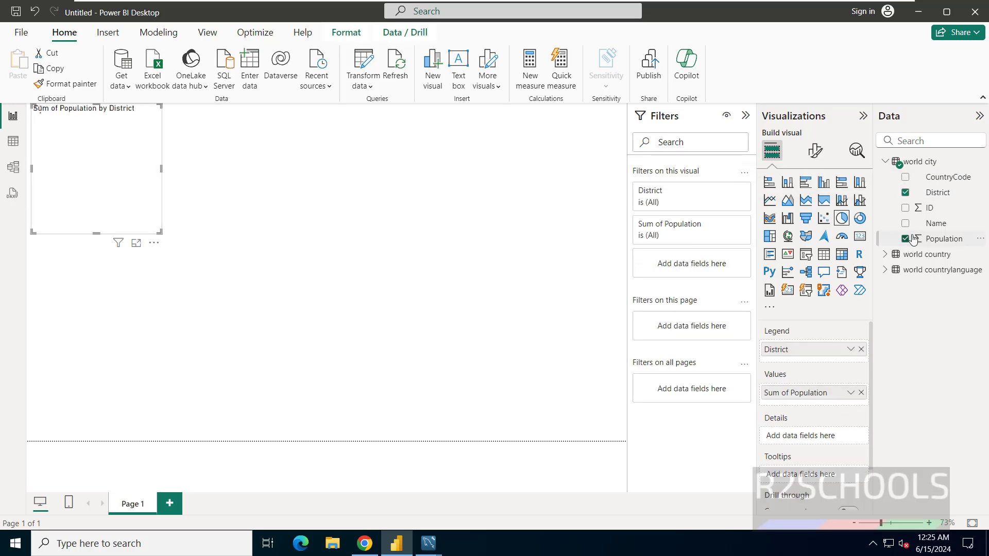
left_click_drag(935, 195, 45, 140)
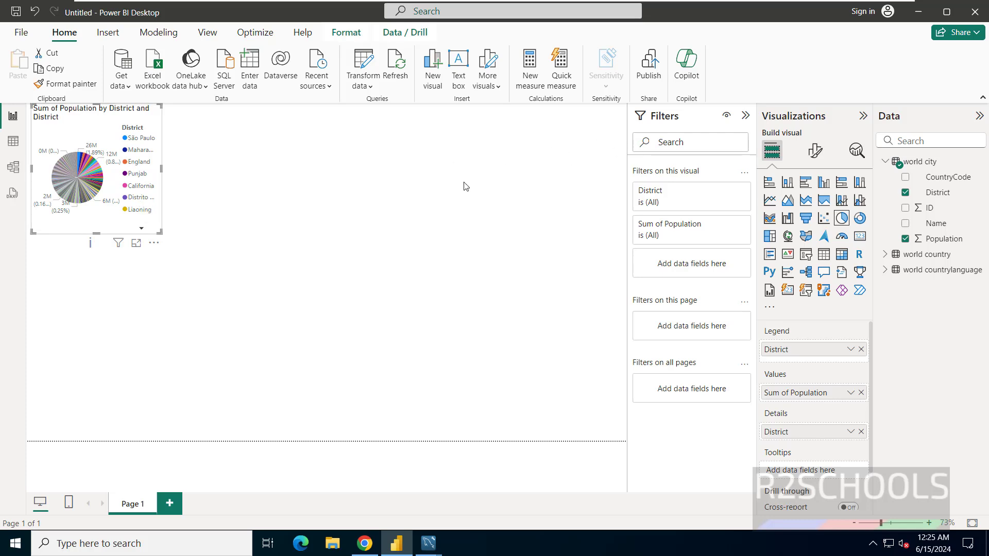
Add a stacked bar chart of Sum of Population, replacing its CountryCode axis with District
left_click(525, 251)
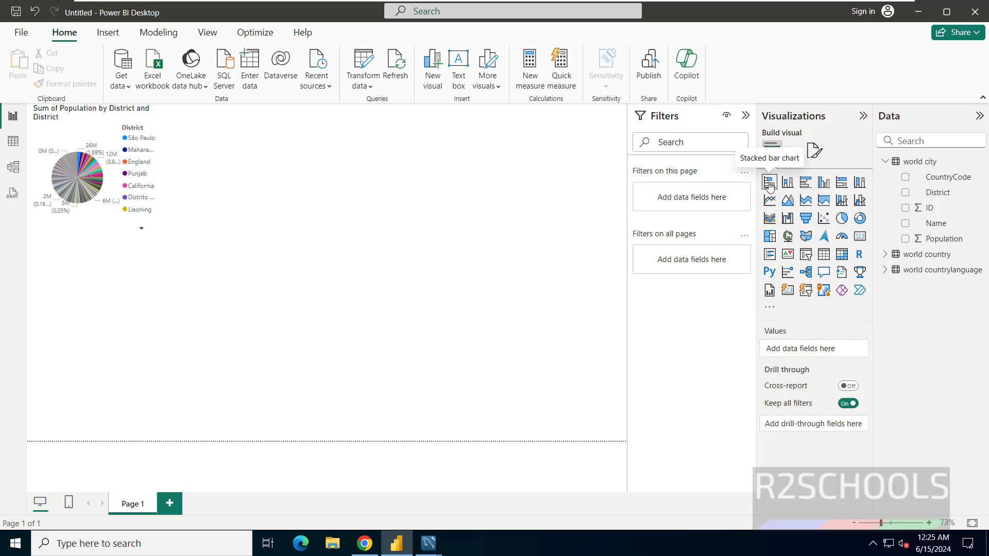
left_click(407, 156)
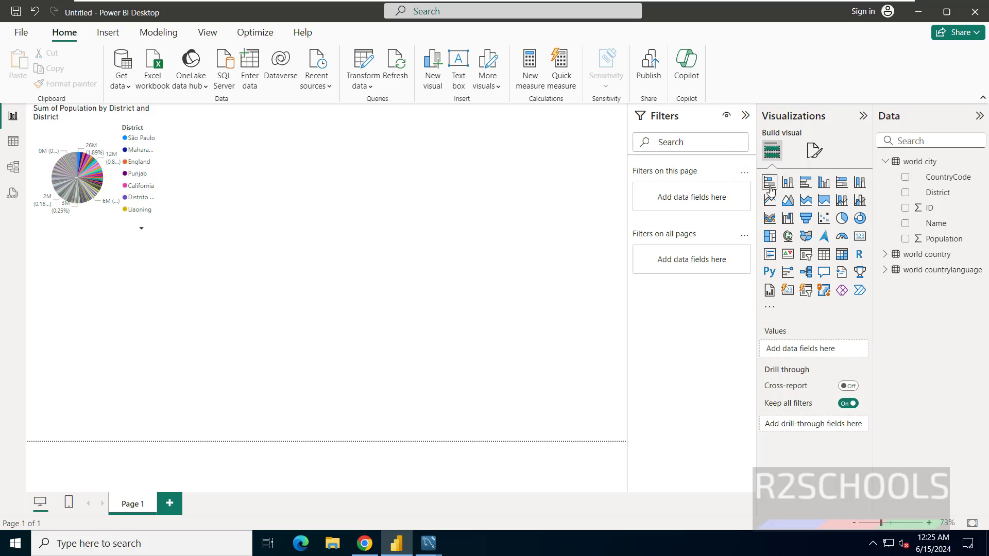
left_click(770, 186)
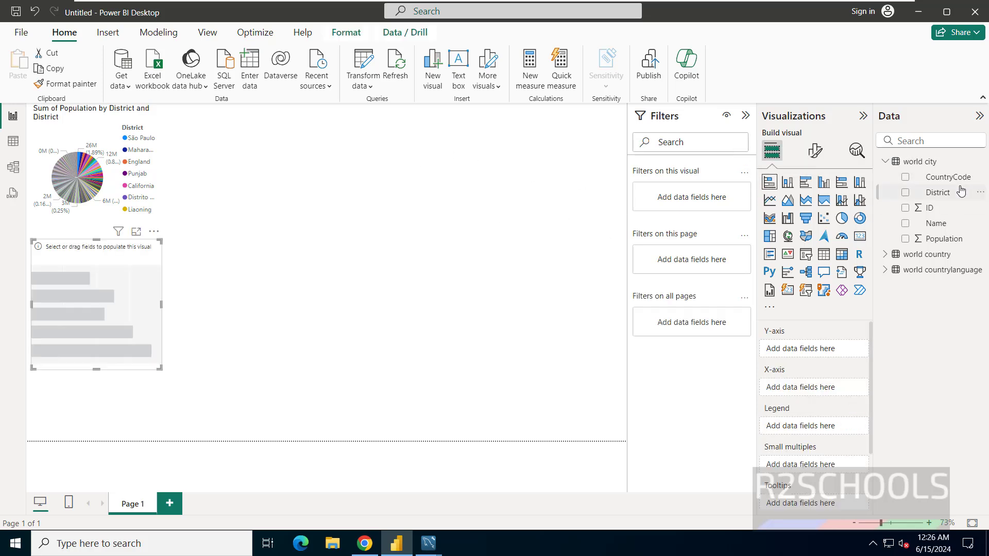
left_click(904, 177)
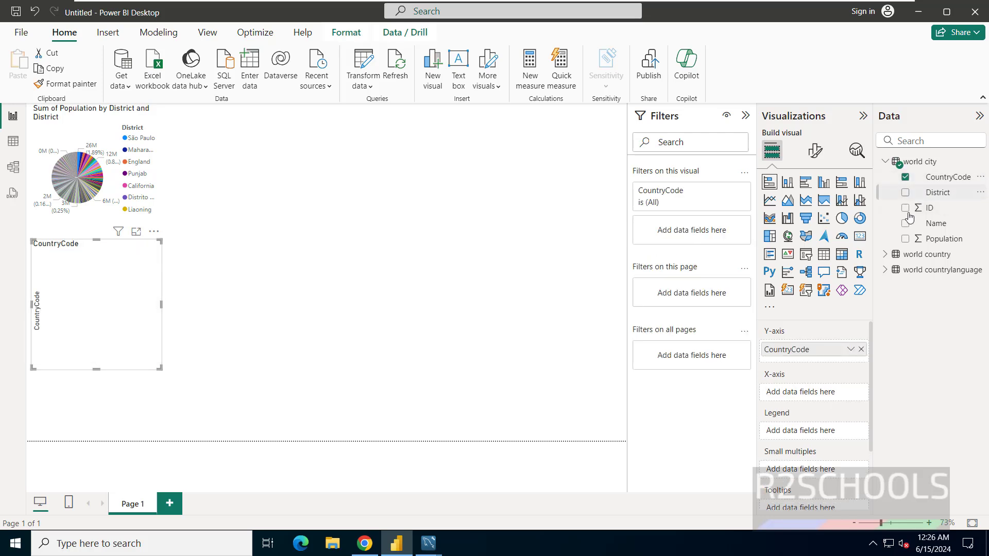
left_click(905, 238)
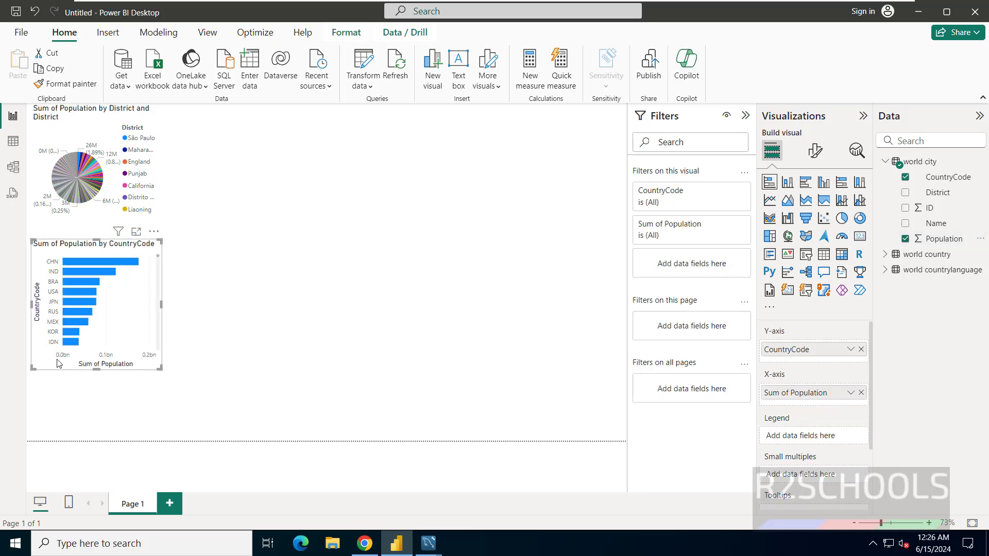
left_click(904, 177)
left_click(904, 193)
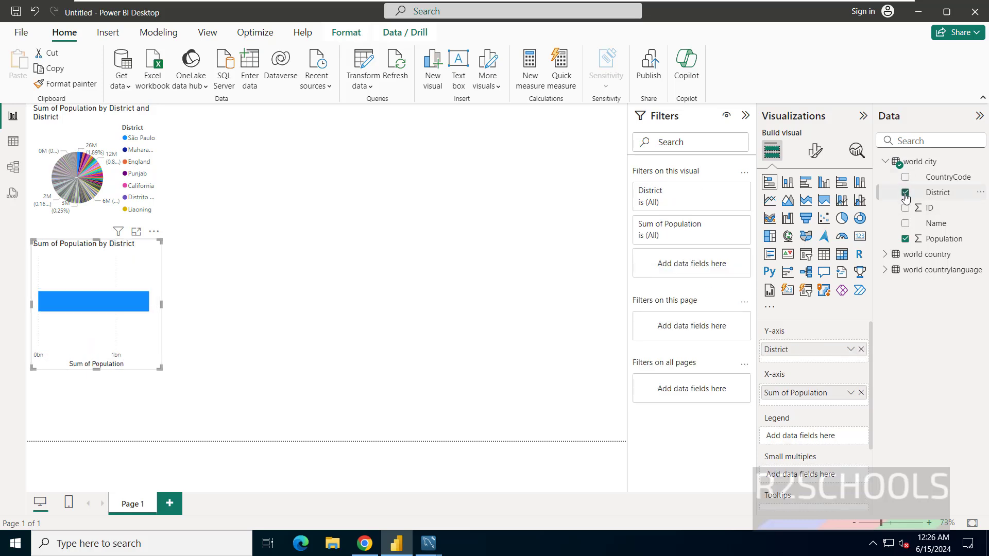